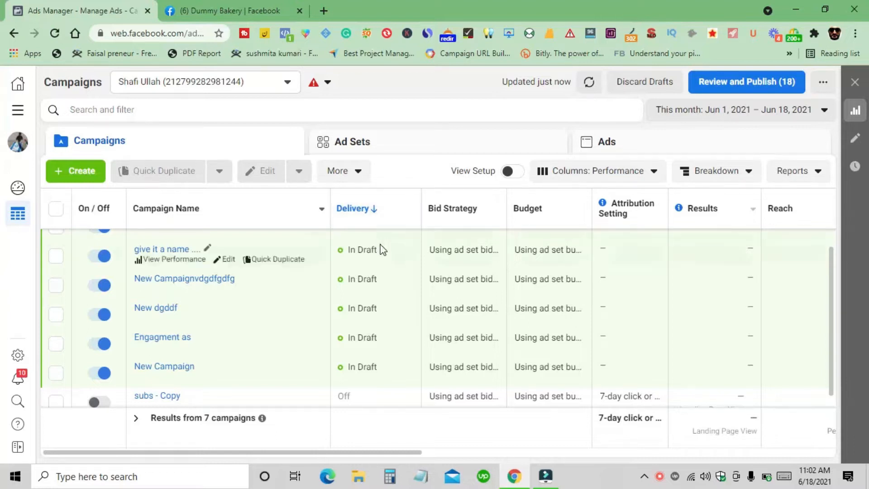
# Switch to the Dummy Bakery Facebook page and examine it from the cover photo down to the Big Sale post's boost option.
pyautogui.scroll(1, 393, 295)
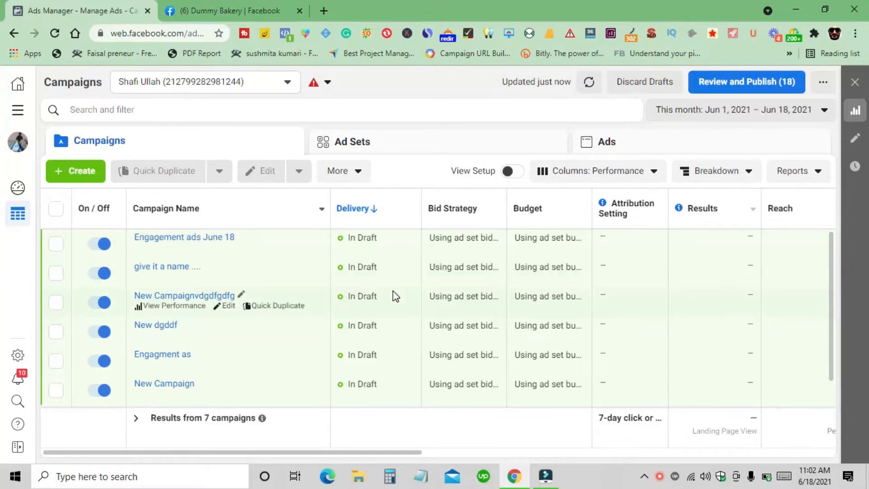
pyautogui.click(222, 10)
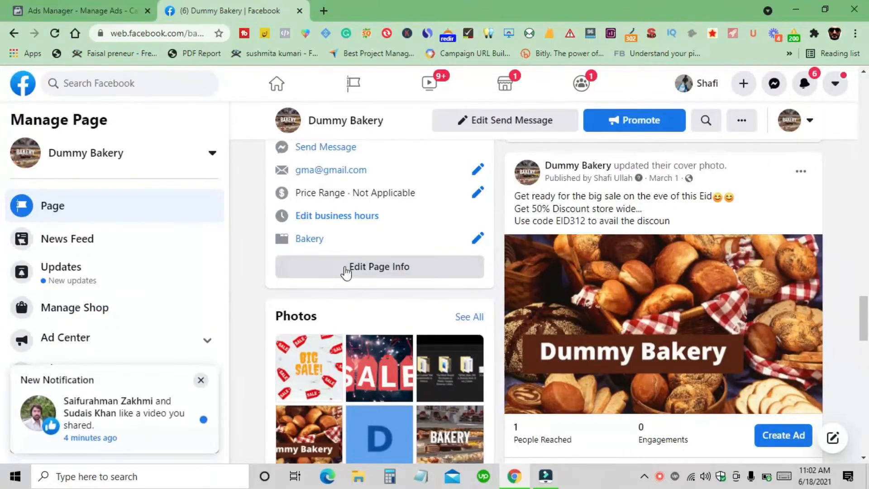
pyautogui.click(84, 10)
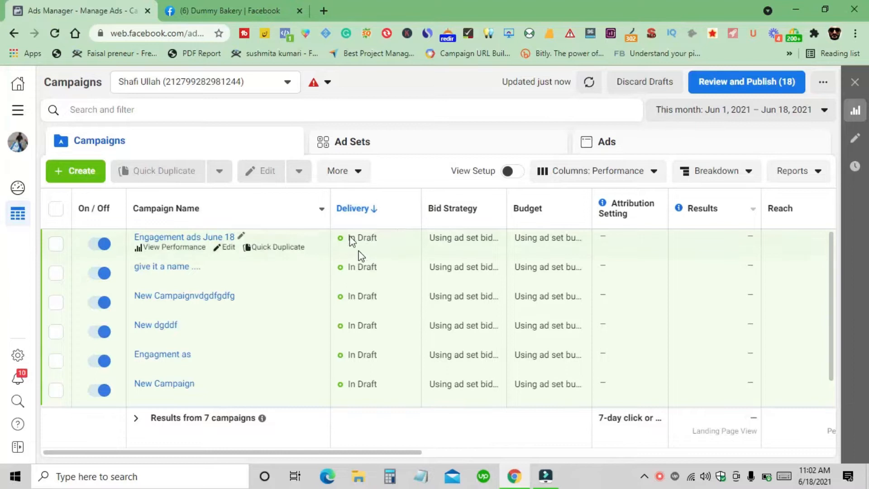
pyautogui.hotkey('ctrl', 'Tab')
pyautogui.scroll(-5, 352, 267)
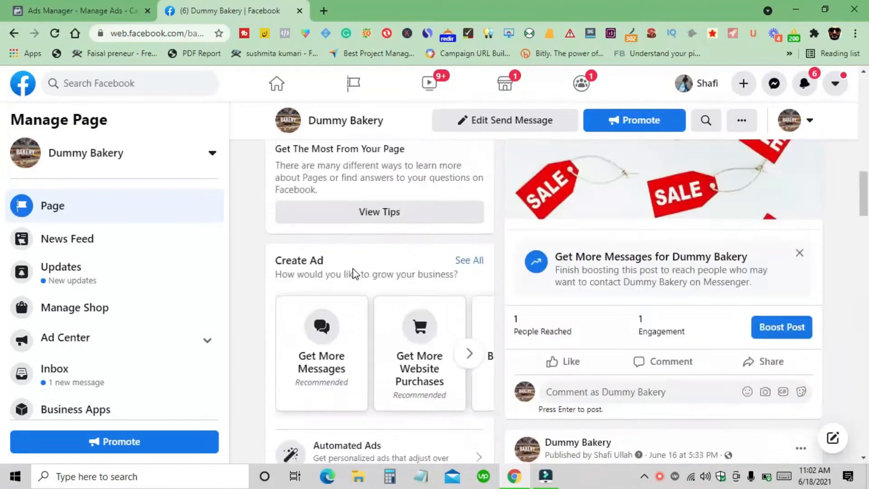
pyautogui.scroll(10, 352, 272)
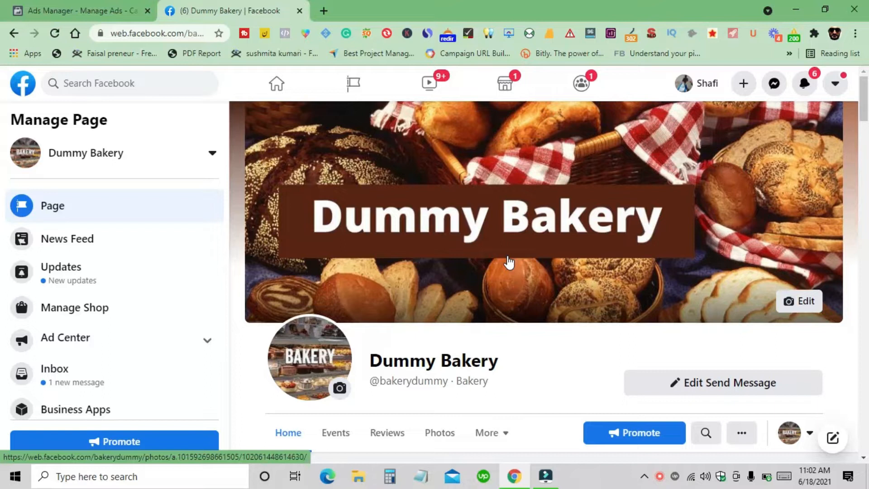
pyautogui.scroll(-1, 564, 276)
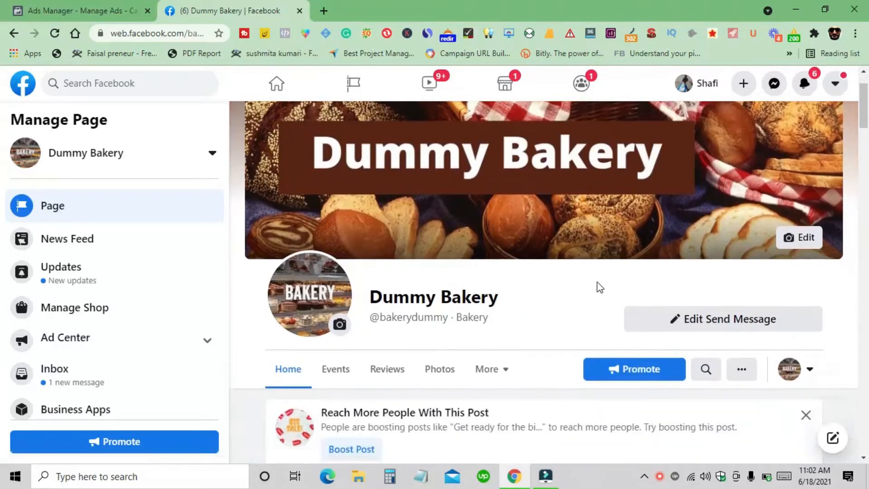
pyautogui.scroll(-3, 599, 287)
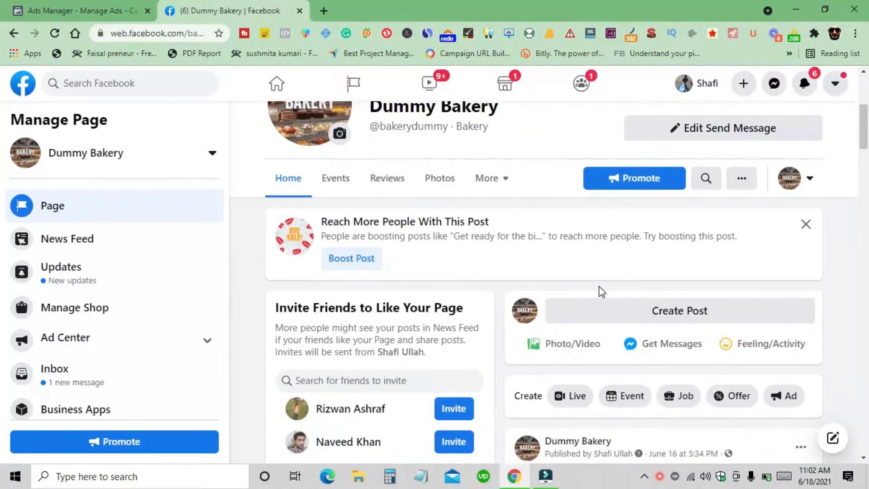
pyautogui.scroll(-5, 599, 293)
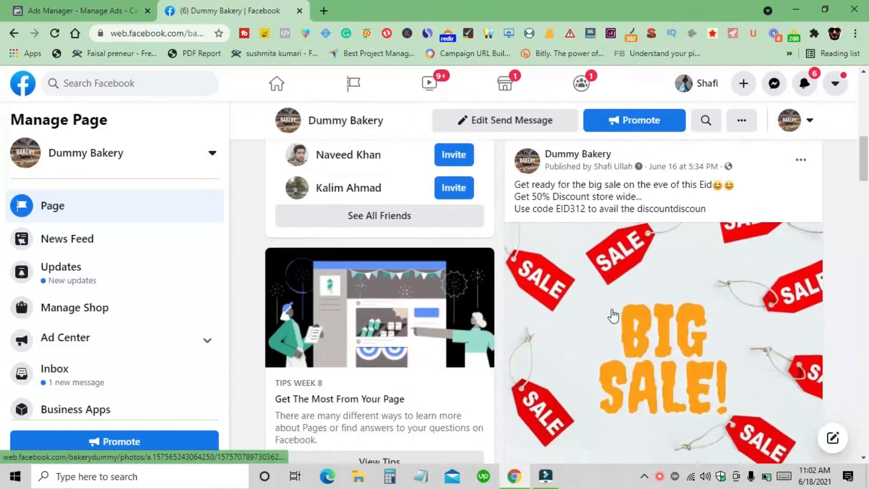
pyautogui.scroll(-5, 613, 312)
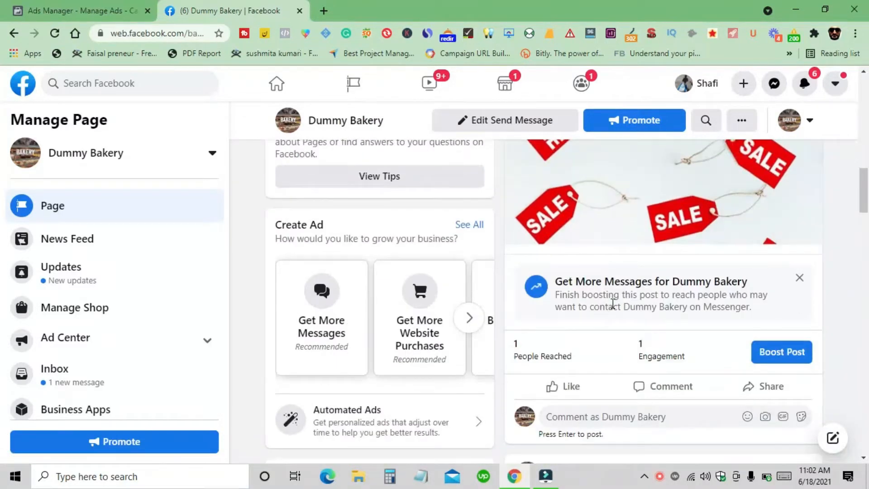
pyautogui.scroll(5, 612, 303)
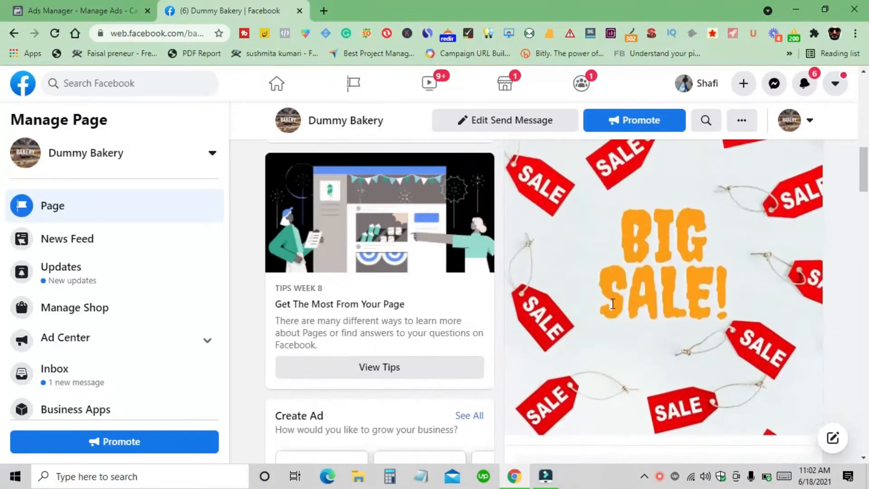
pyautogui.scroll(-3, 613, 307)
pyautogui.scroll(2, 626, 309)
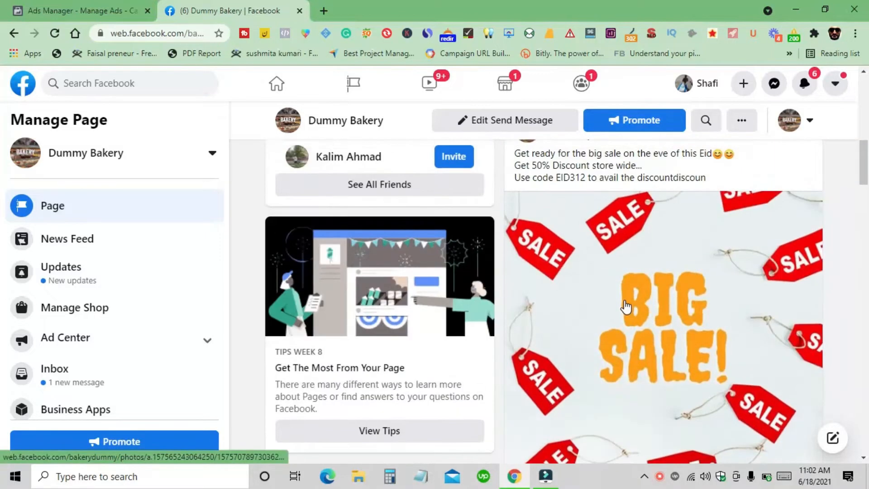
pyautogui.scroll(1, 626, 308)
pyautogui.scroll(-3, 626, 309)
pyautogui.scroll(-3, 665, 354)
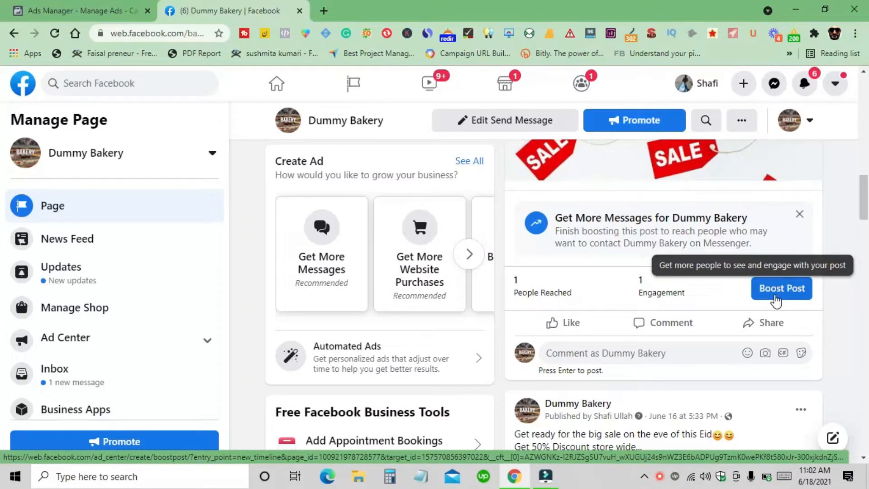
# Compare the Boost Post and Create Ad options on the page's older posts, including the March 1 cover photo post.
pyautogui.scroll(-5, 776, 299)
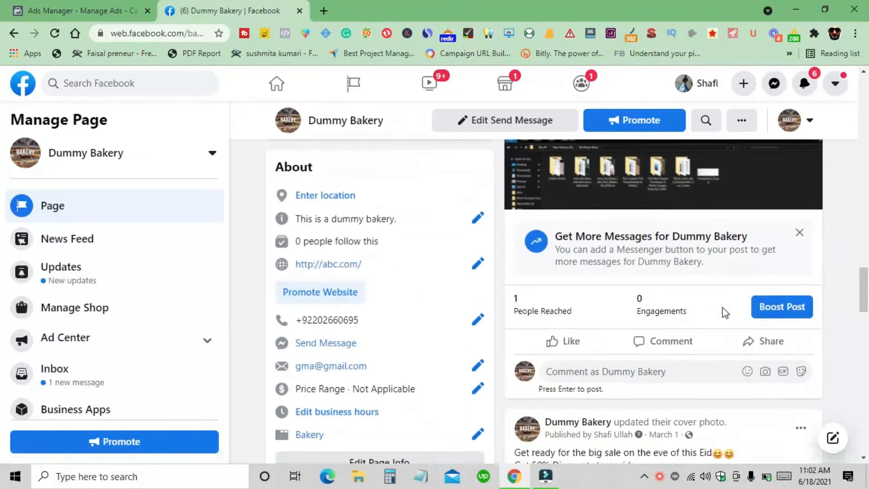
pyautogui.scroll(-5, 724, 311)
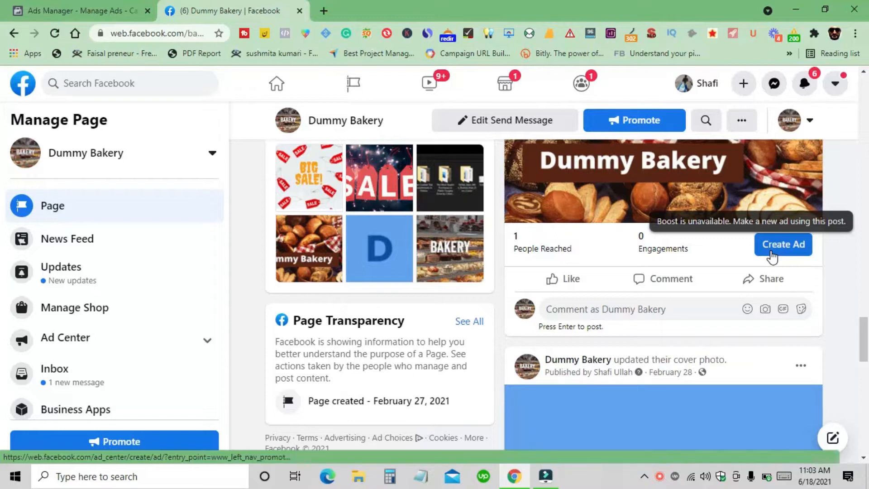
pyautogui.scroll(3, 727, 294)
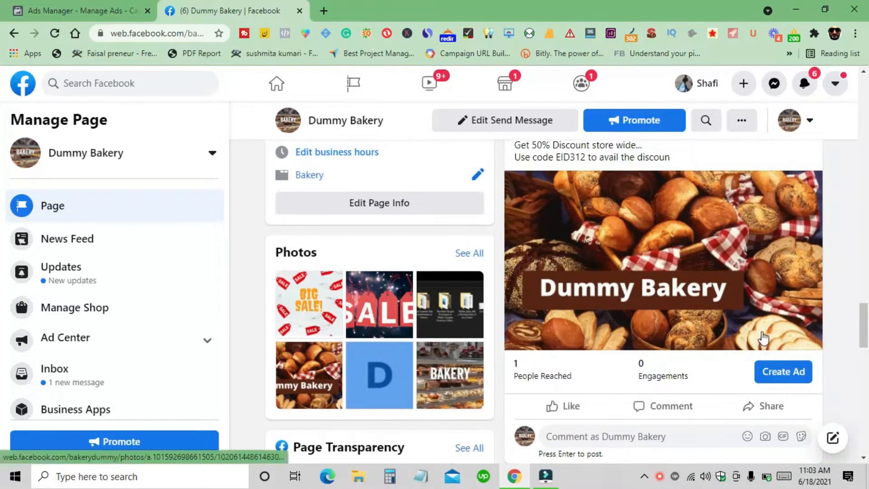
pyautogui.scroll(4, 756, 375)
pyautogui.scroll(4, 756, 375)
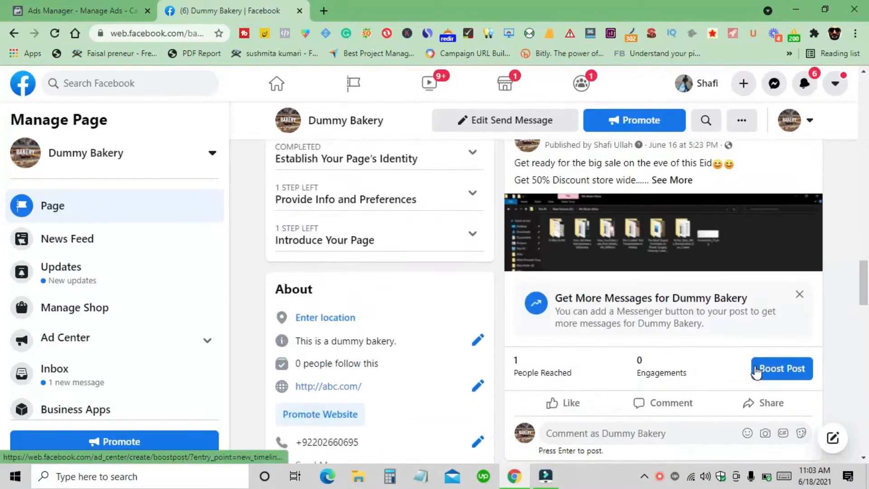
pyautogui.scroll(-3, 748, 351)
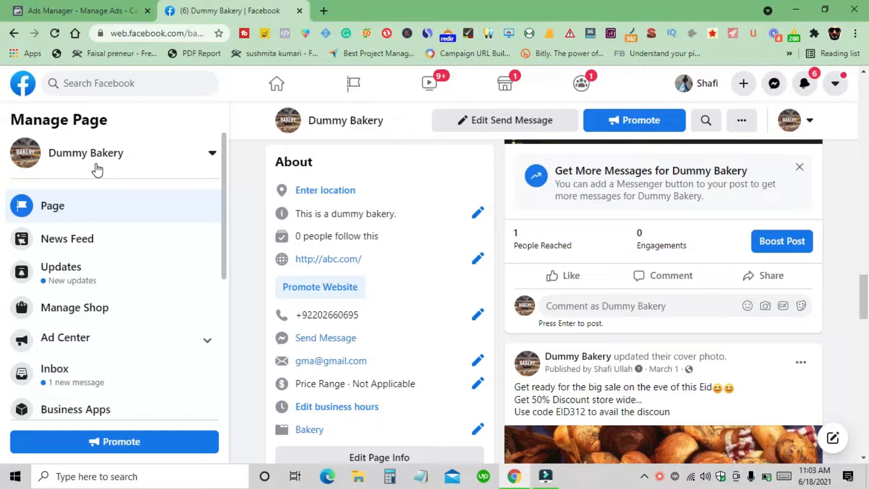
pyautogui.scroll(1, 708, 261)
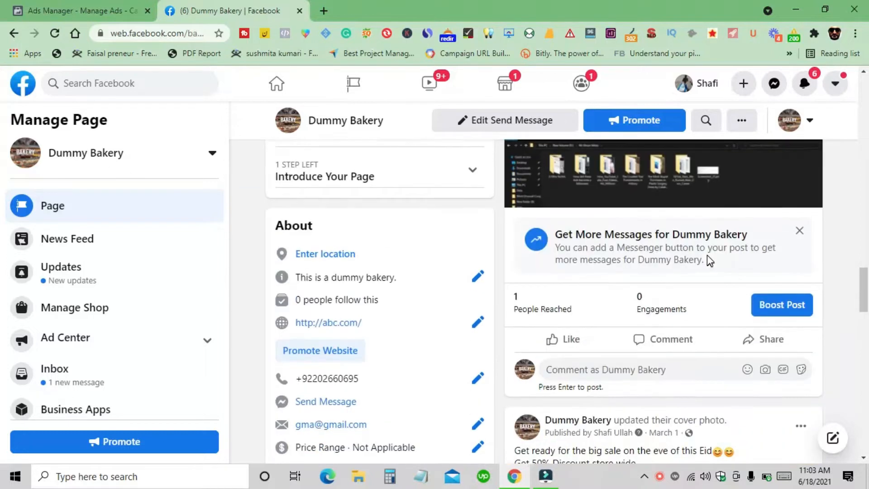
pyautogui.scroll(-2, 669, 285)
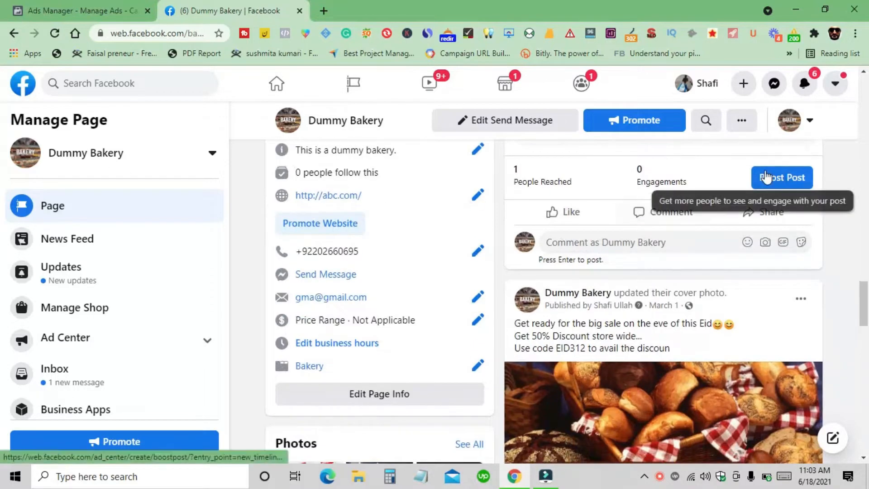
pyautogui.scroll(-3, 765, 181)
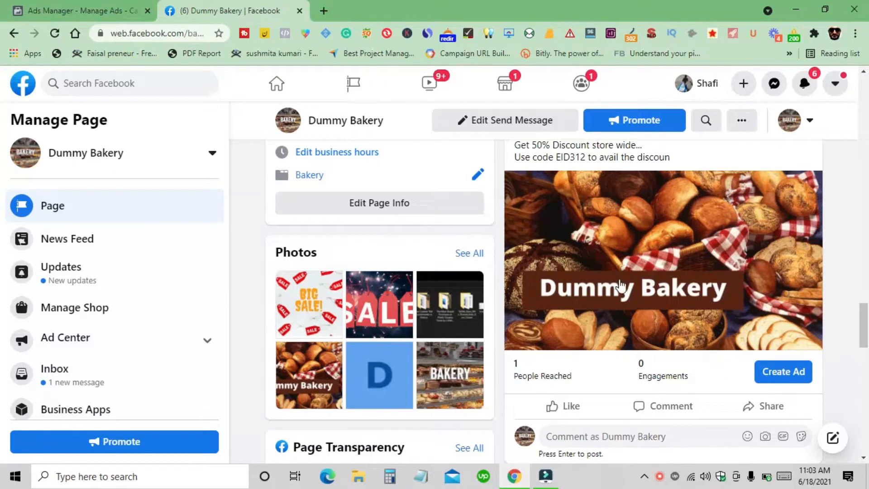
pyautogui.scroll(1, 620, 286)
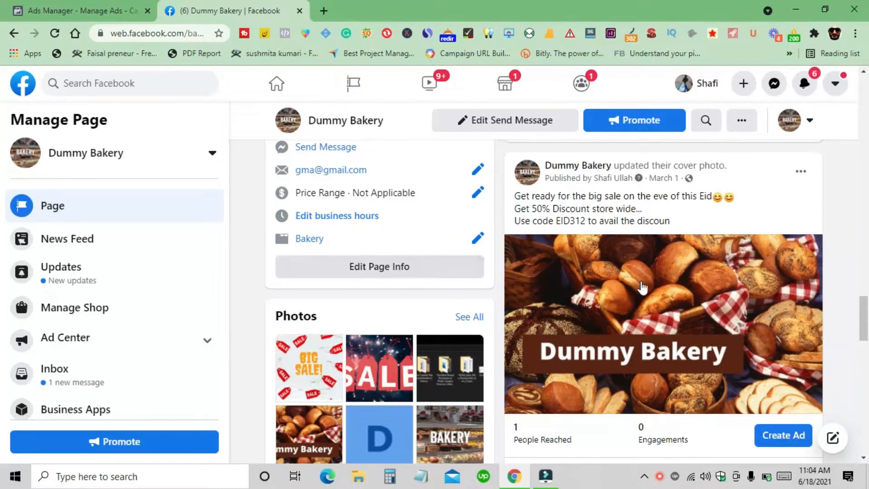
pyautogui.scroll(6, 639, 287)
pyautogui.scroll(-1, 568, 262)
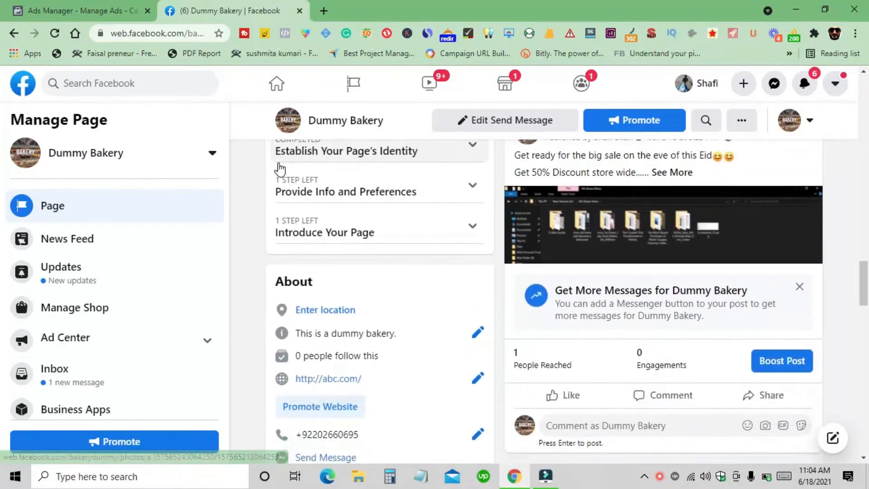
pyautogui.scroll(7, 566, 262)
pyautogui.scroll(-2, 563, 261)
pyautogui.scroll(-7, 564, 261)
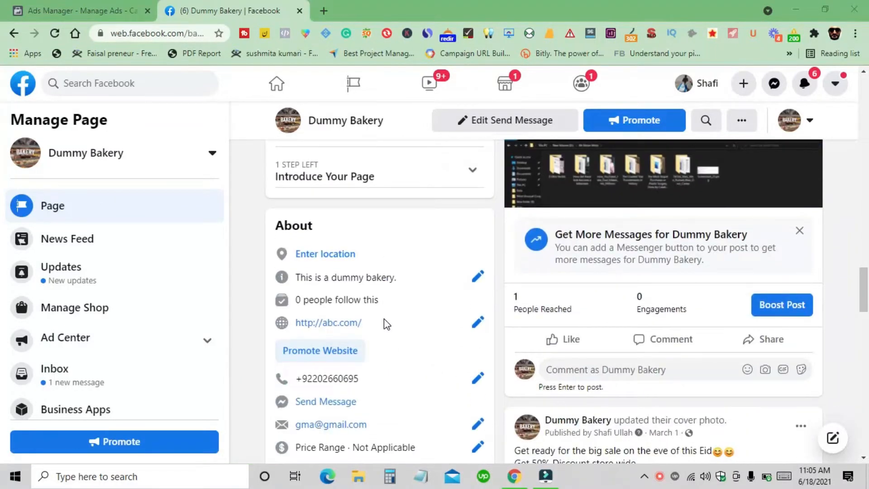
pyautogui.scroll(-1, 385, 323)
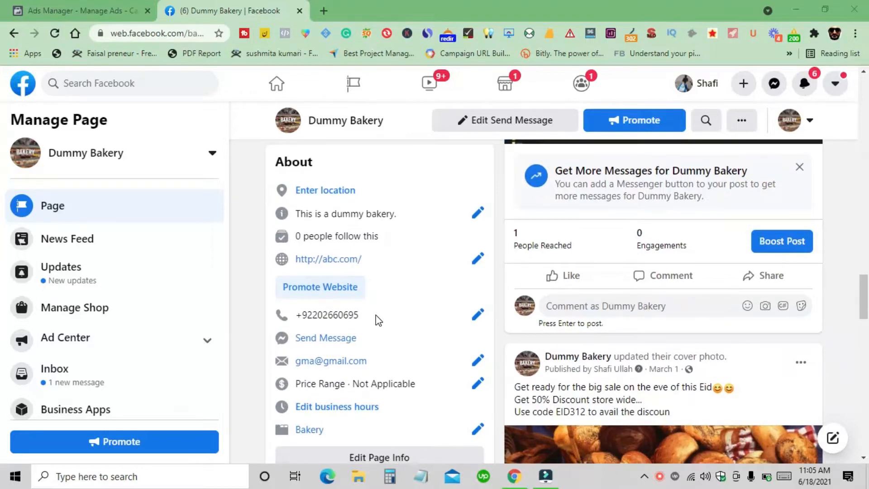
# Create a new campaign in Ads Manager with the Engagement objective and the Post engagement type.
pyautogui.click(80, 7)
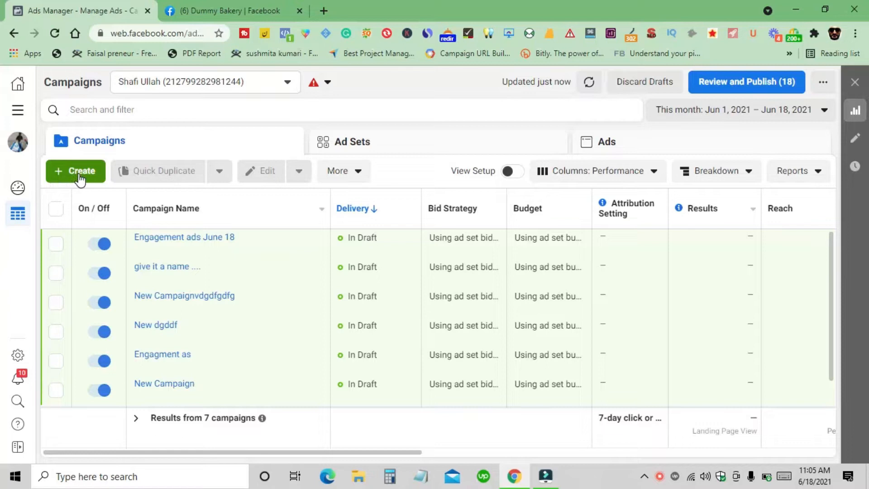
pyautogui.click(57, 179)
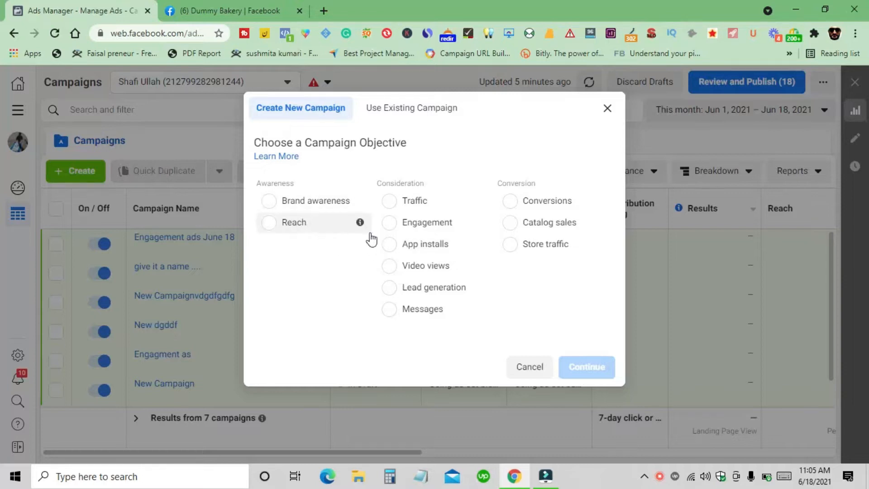
pyautogui.moveTo(385, 250)
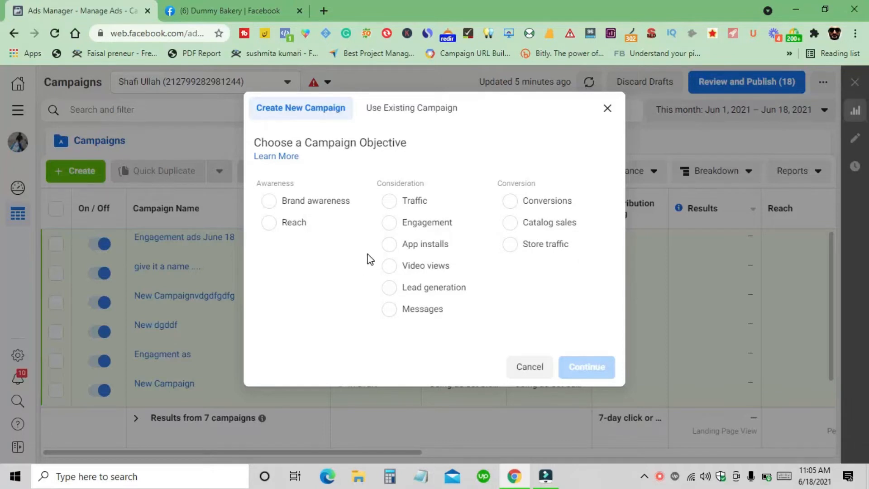
pyautogui.click(394, 223)
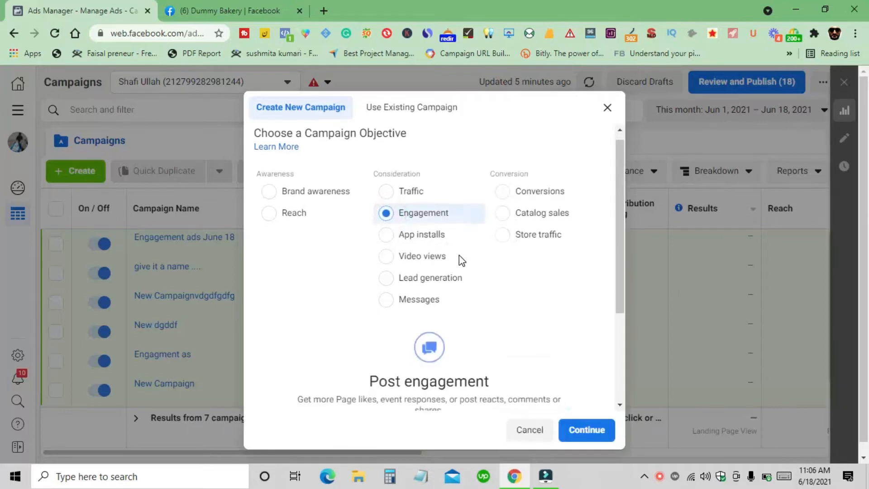
pyautogui.scroll(5, 423, 254)
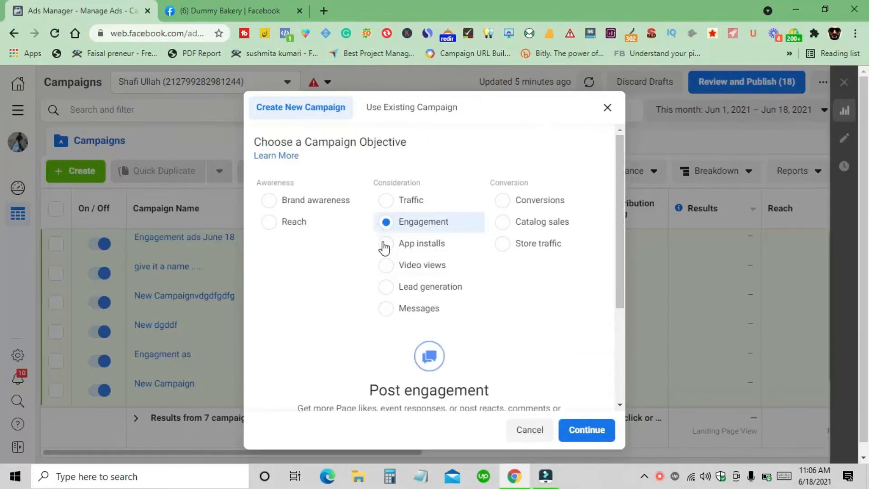
pyautogui.scroll(-3, 362, 262)
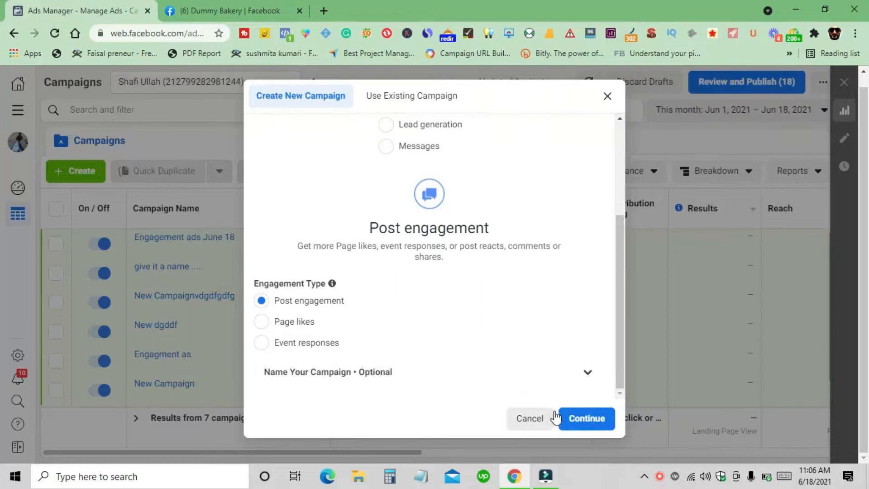
pyautogui.click(591, 421)
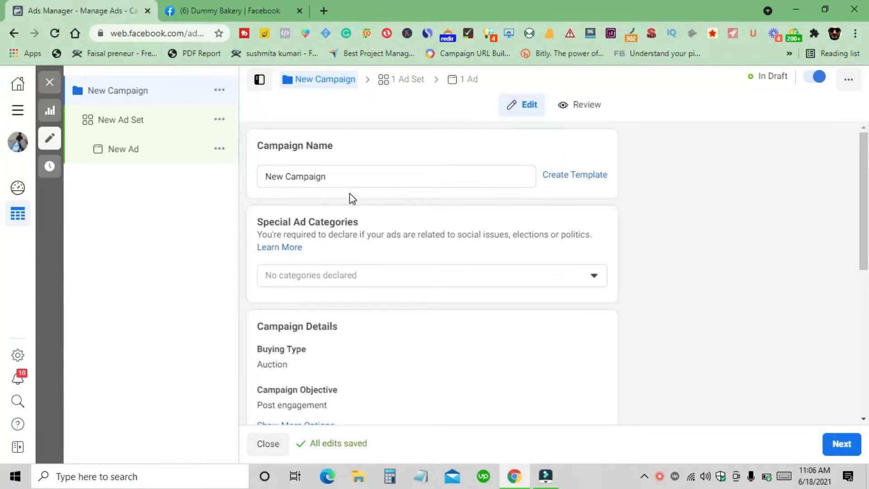
# Review the new campaign's settings down to Campaign Budget Optimization, and check the cover photo post on the Dummy Bakery page.
pyautogui.scroll(-7, 349, 190)
pyautogui.scroll(7, 353, 210)
pyautogui.scroll(-7, 436, 267)
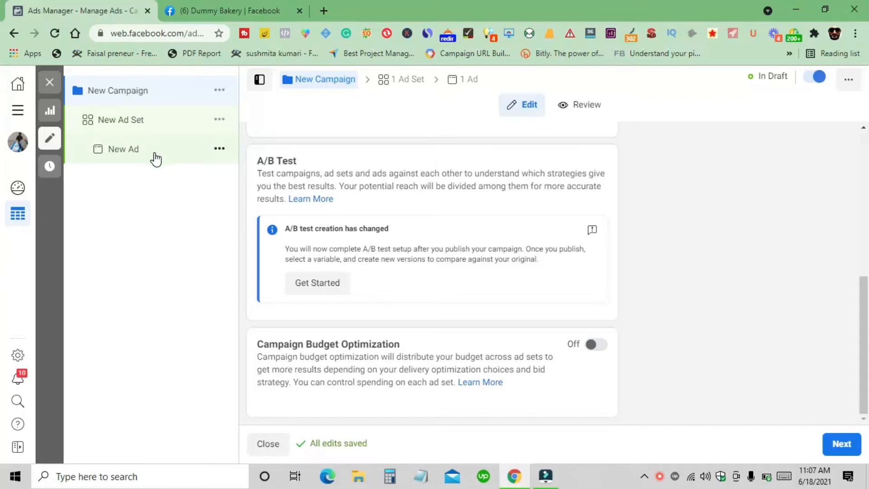
pyautogui.click(255, 8)
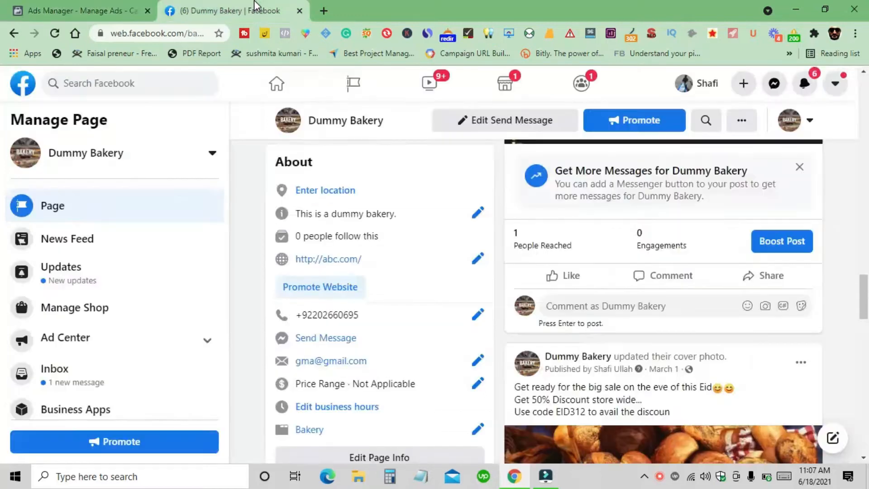
pyautogui.scroll(-1, 507, 337)
pyautogui.scroll(-3, 506, 337)
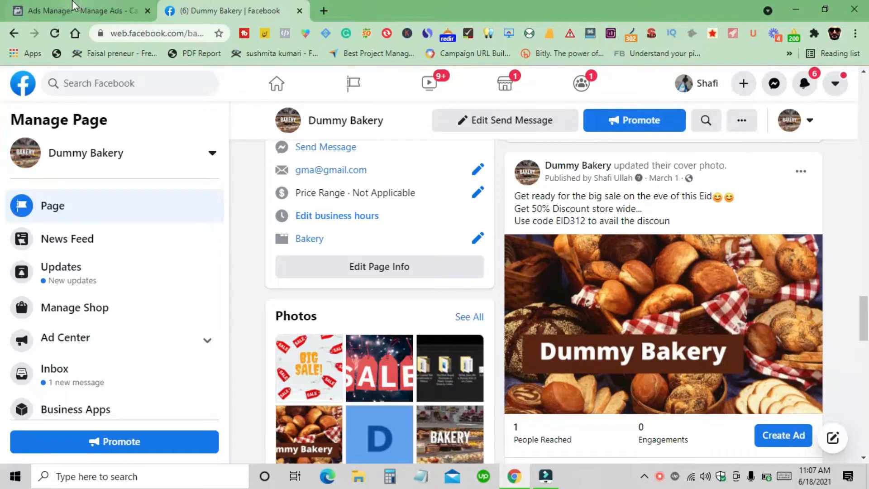
pyautogui.click(84, 10)
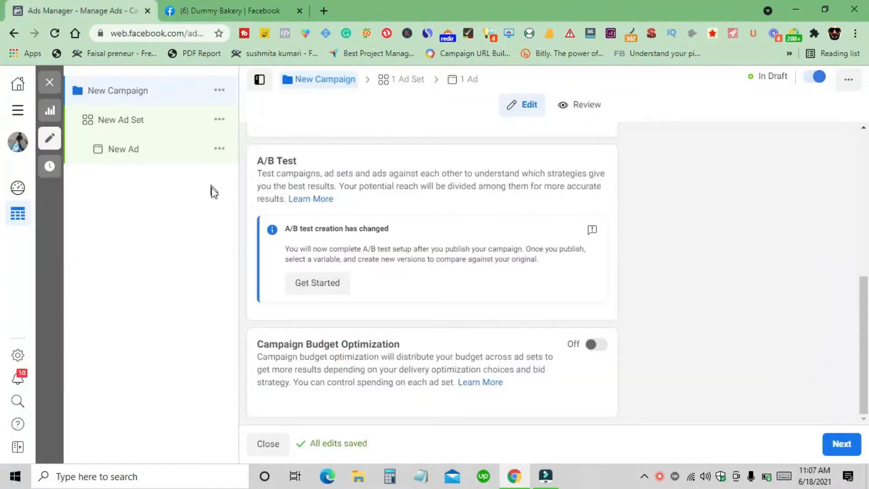
# Name the campaign "Eng Ads June18".
pyautogui.scroll(2, 366, 200)
pyautogui.scroll(4, 366, 198)
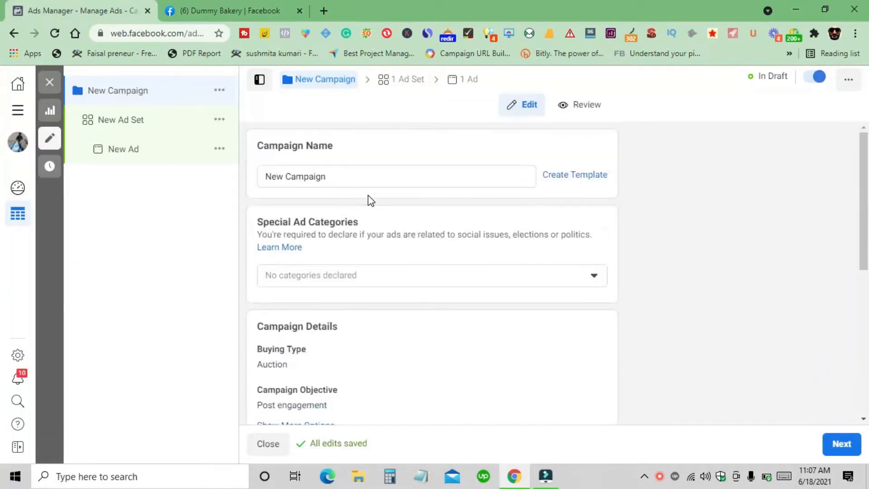
pyautogui.tripleClick(356, 170)
pyautogui.write('En')
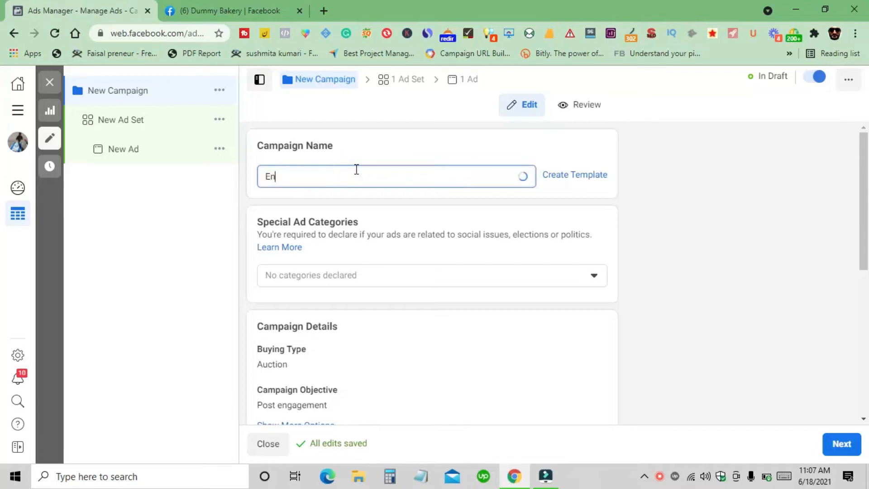
pyautogui.write('g A')
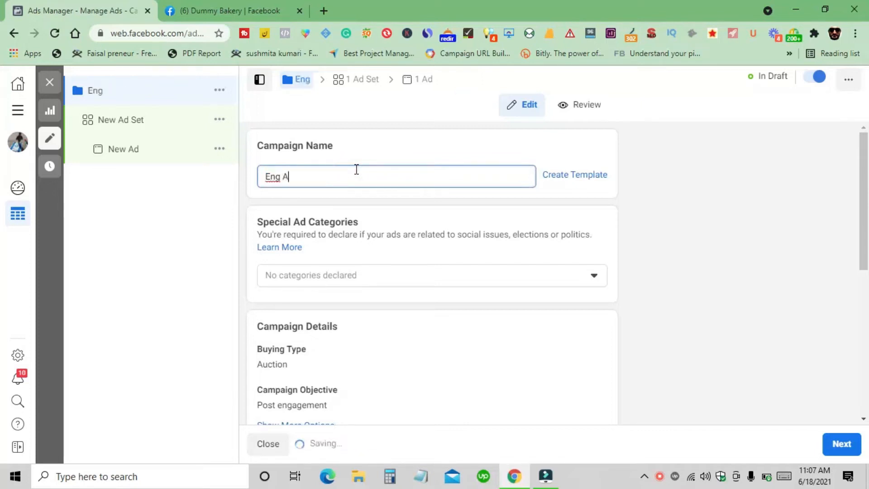
pyautogui.write('ds June18')
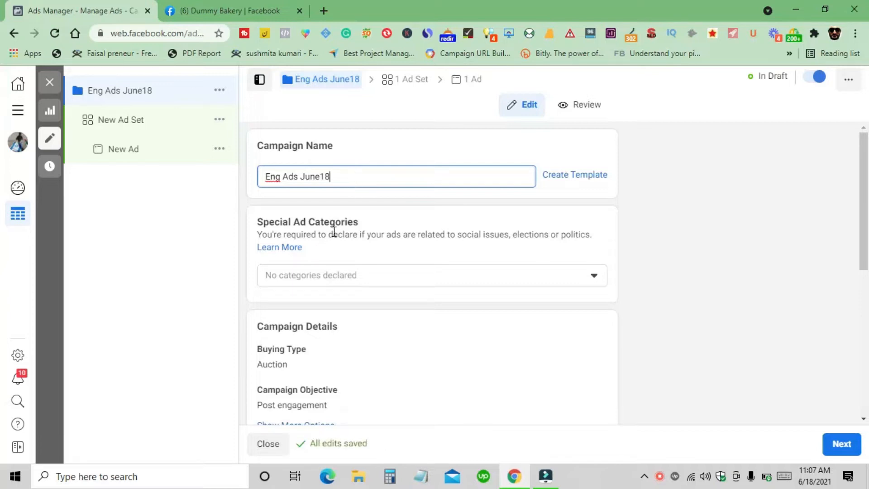
# Review the campaign details with the optional spending limit revealed, then the A/B Test and Campaign Budget Optimization settings.
pyautogui.scroll(-1, 345, 230)
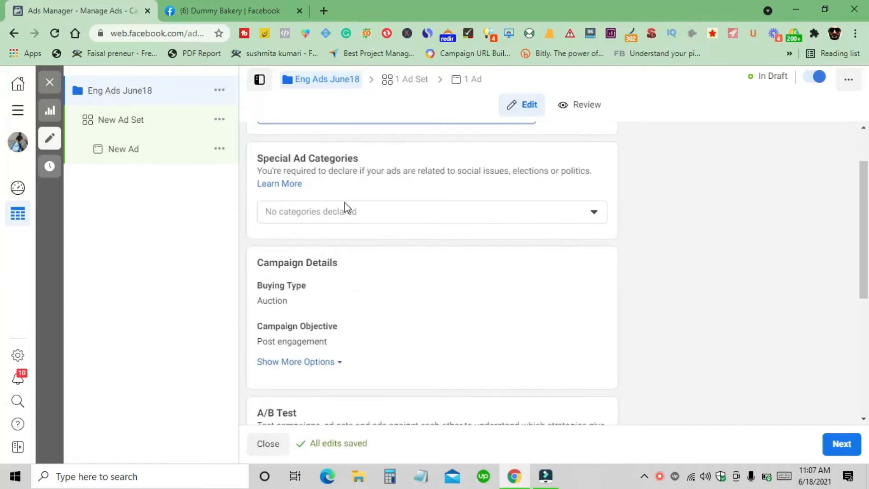
pyautogui.scroll(-1, 349, 231)
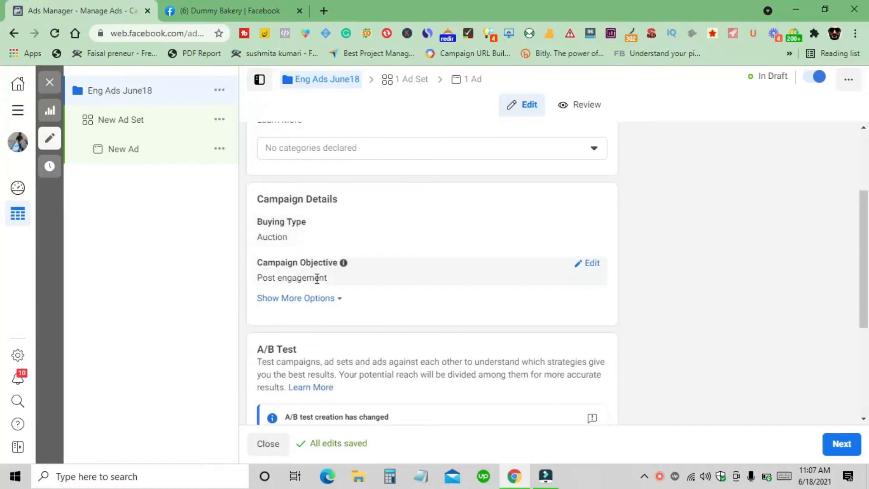
pyautogui.click(296, 299)
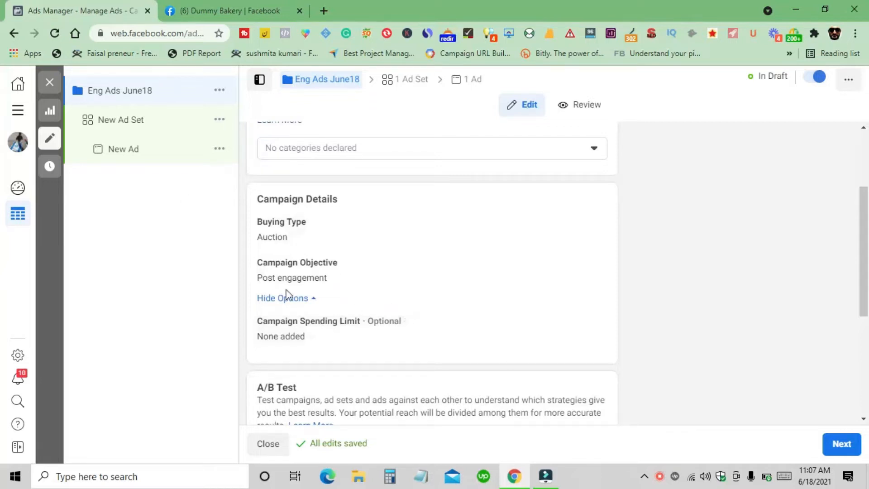
pyautogui.scroll(-2, 330, 305)
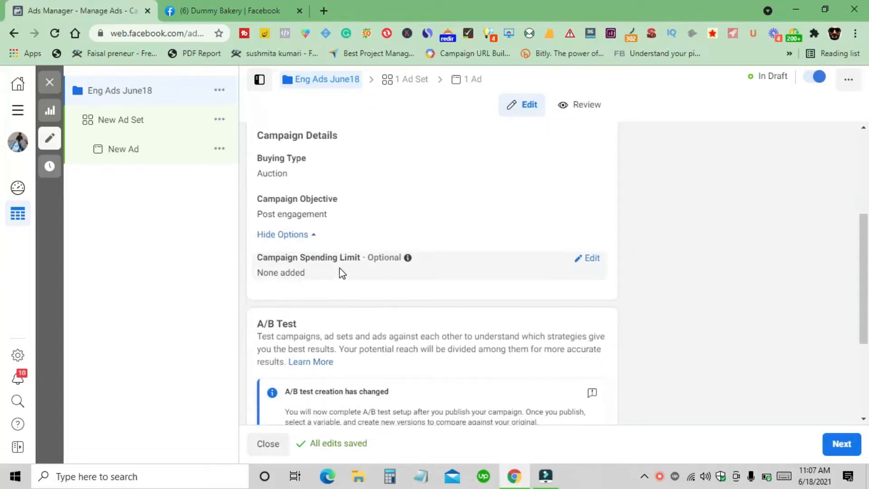
pyautogui.scroll(-2, 339, 271)
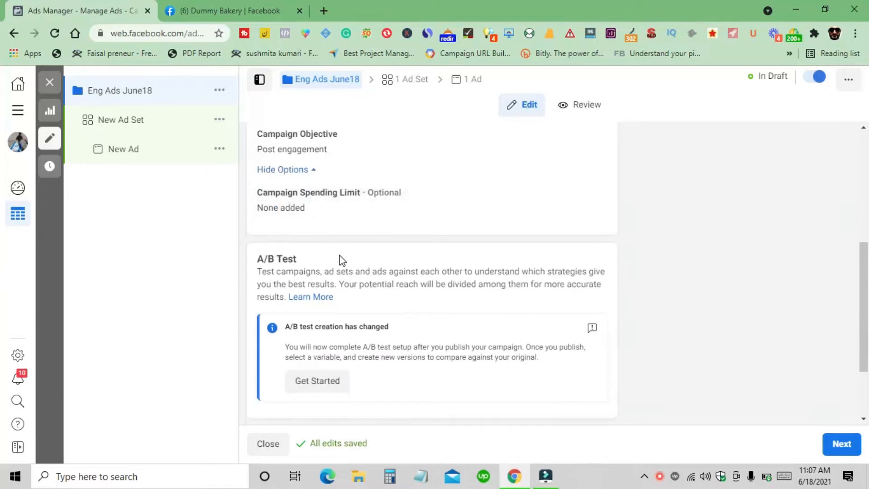
pyautogui.scroll(-2, 339, 254)
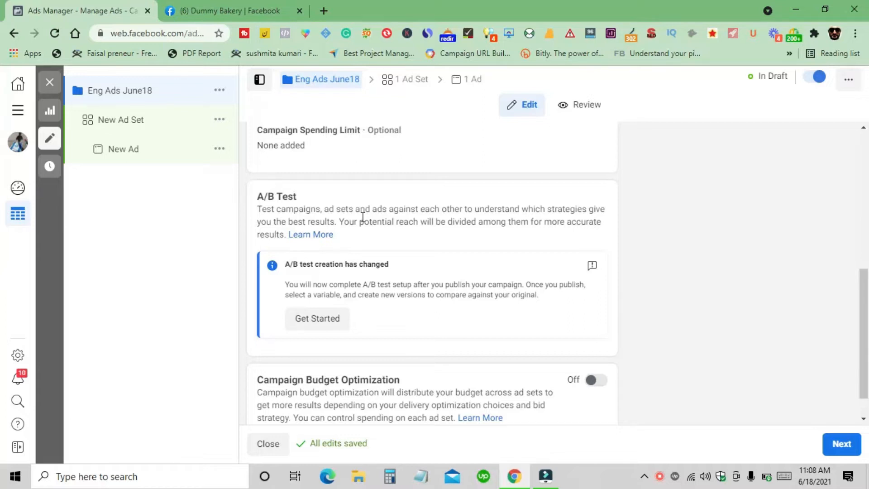
pyautogui.scroll(-1, 362, 217)
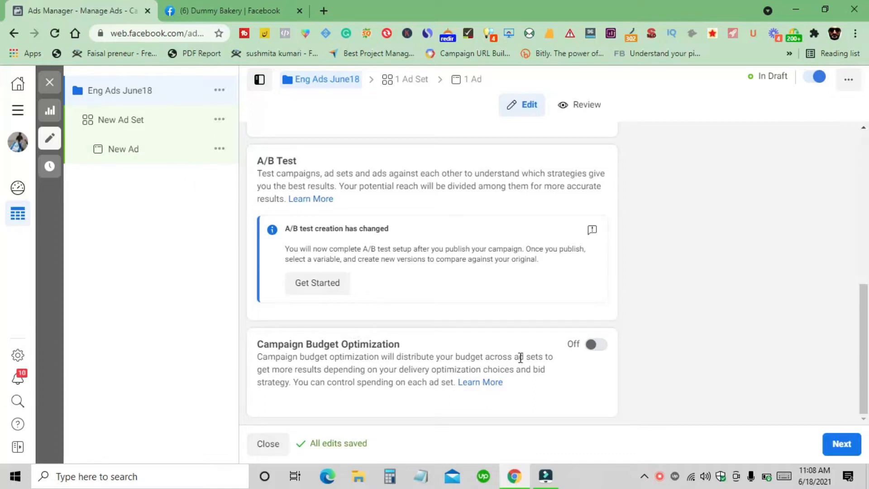
# Continue to the ad set and look through its settings down to Optimization & Delivery.
pyautogui.click(840, 443)
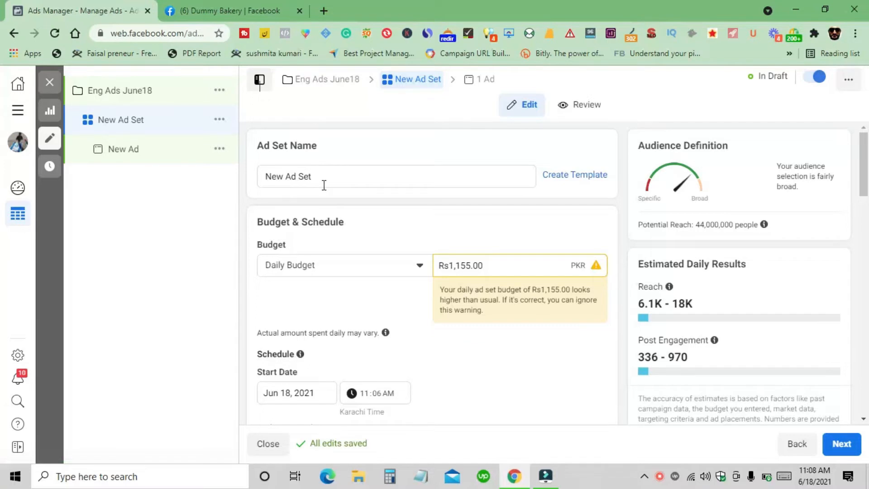
pyautogui.scroll(-1, 326, 211)
pyautogui.scroll(-10, 325, 211)
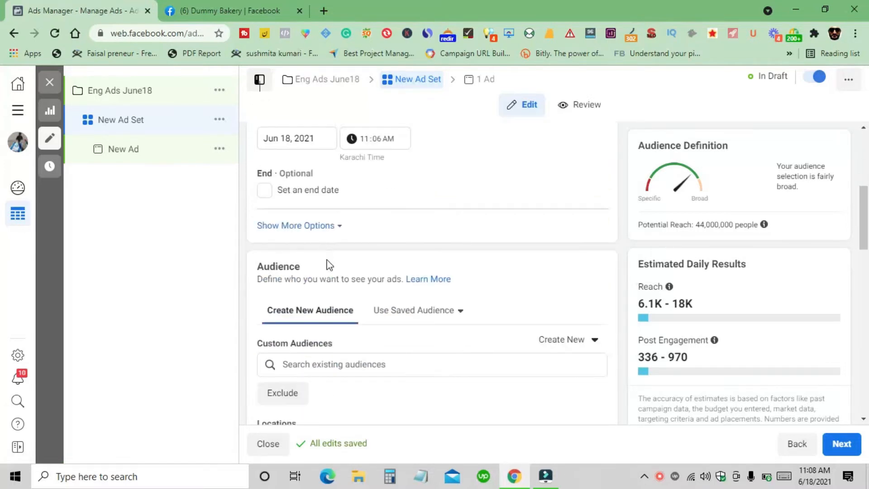
pyautogui.scroll(-4, 328, 260)
pyautogui.scroll(3, 338, 228)
pyautogui.scroll(-1, 338, 248)
pyautogui.scroll(-9, 340, 253)
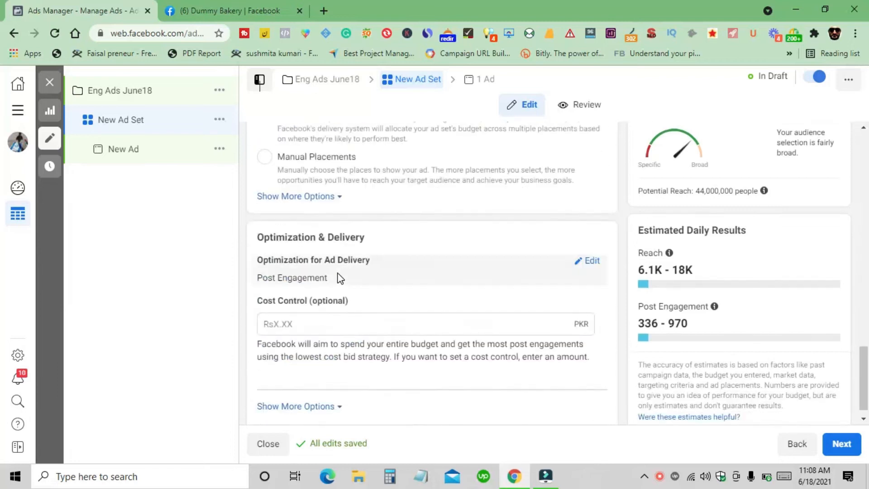
# Rename the ad set as "Foods".
pyautogui.scroll(20, 345, 264)
pyautogui.doubleClick(324, 170)
pyautogui.press('BackSpace')
pyautogui.press('BackSpace')
pyautogui.press('BackSpace')
pyautogui.press('BackSpace')
pyautogui.press('BackSpace')
pyautogui.press('BackSpace')
pyautogui.press('BackSpace')
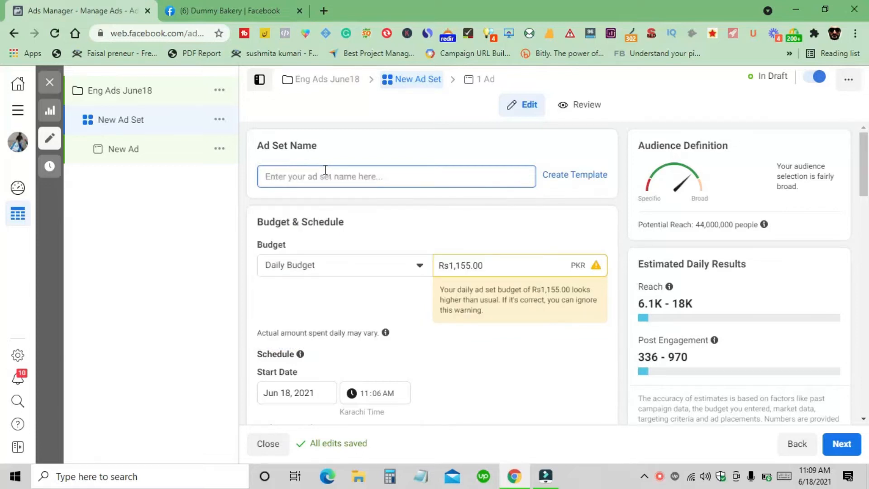
pyautogui.write('Fodd')
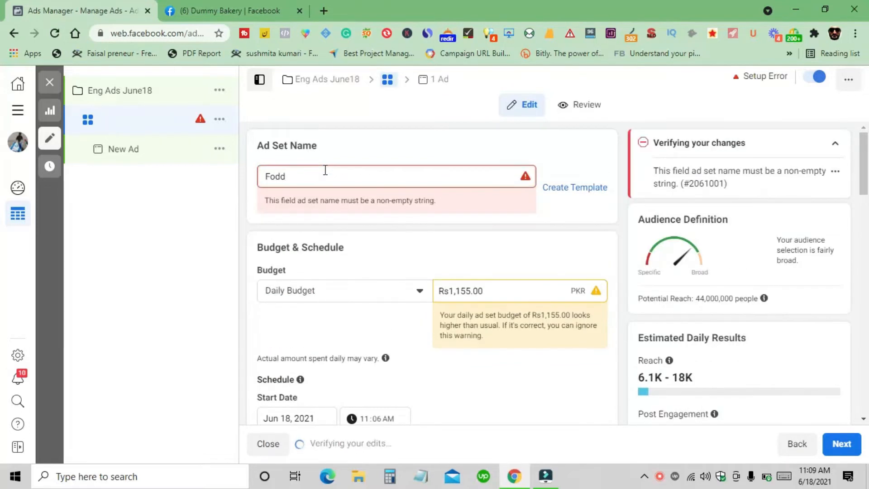
pyautogui.press('BackSpace')
pyautogui.press('BackSpace')
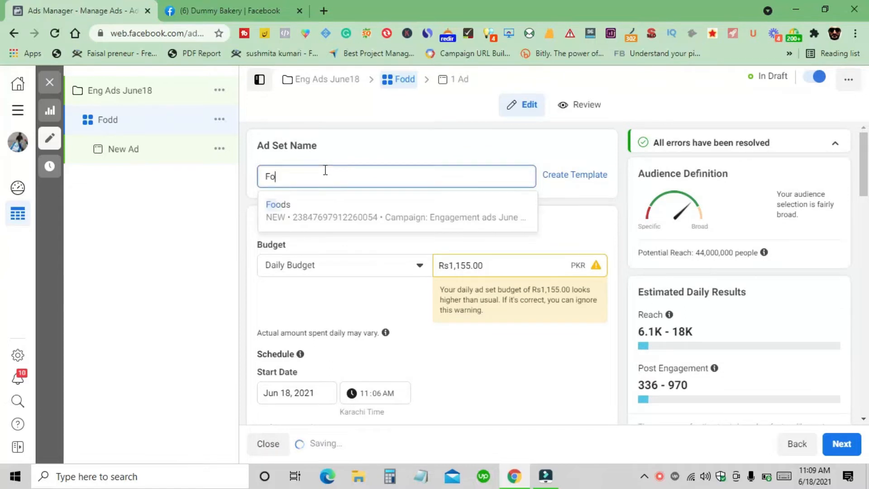
pyautogui.write('od')
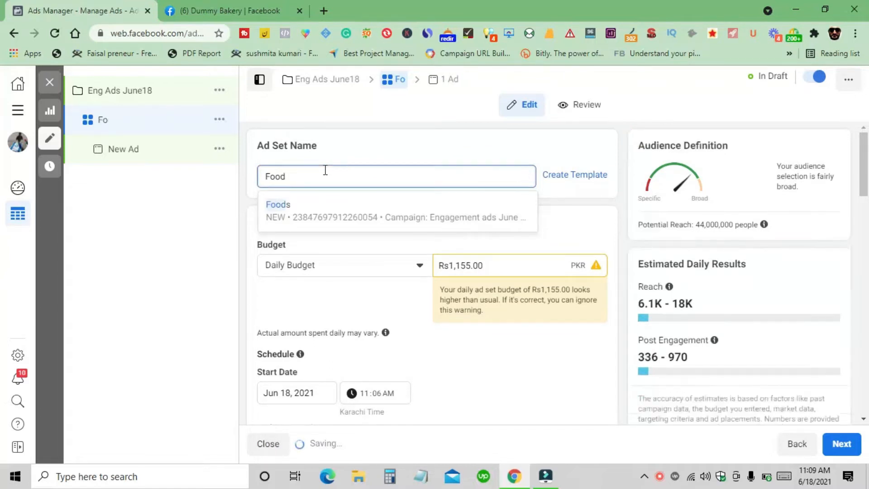
pyautogui.write('s')
pyautogui.click(359, 156)
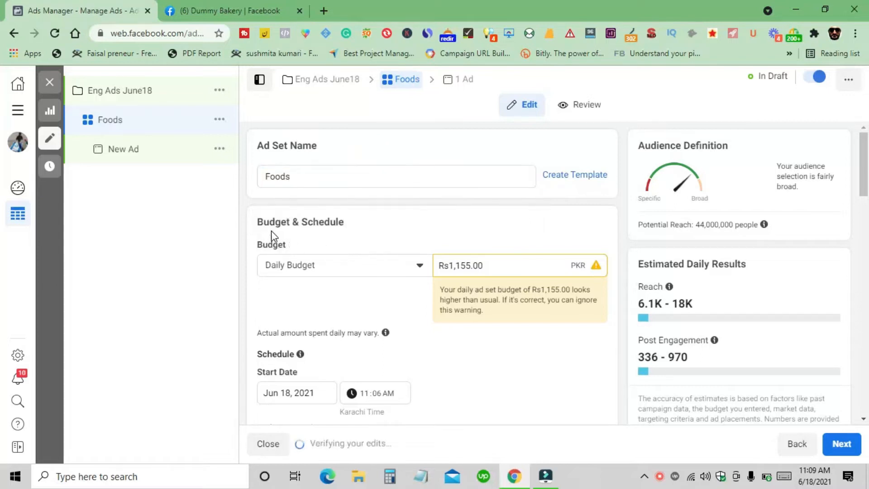
# Set the ad set's daily budget to Rs500 and check the available budget types.
pyautogui.doubleClick(466, 266)
pyautogui.write('5000')
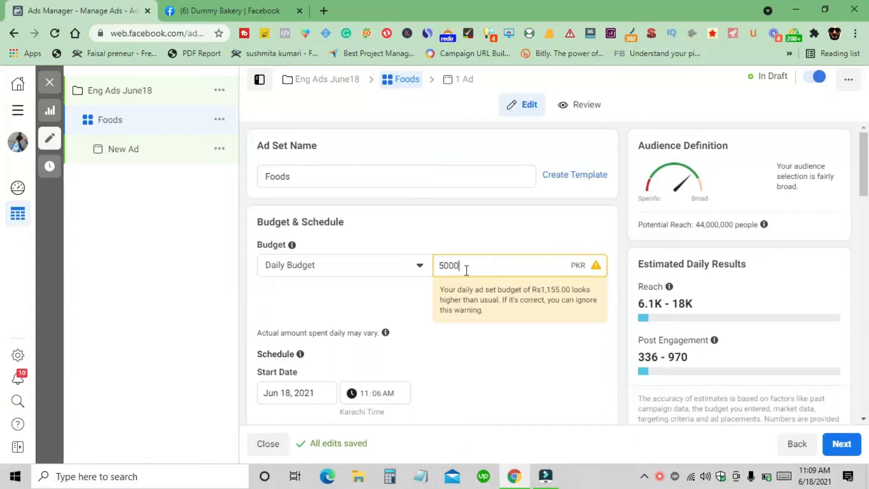
pyautogui.press('BackSpace')
pyautogui.click(333, 285)
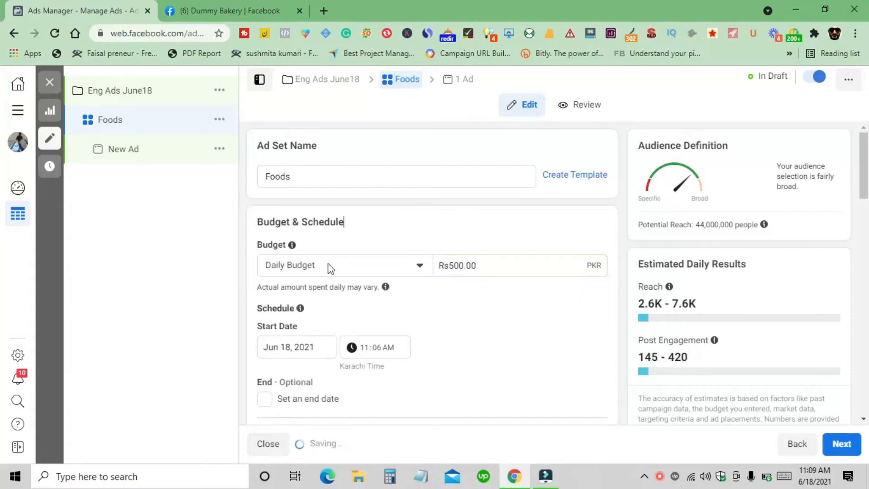
pyautogui.click(330, 268)
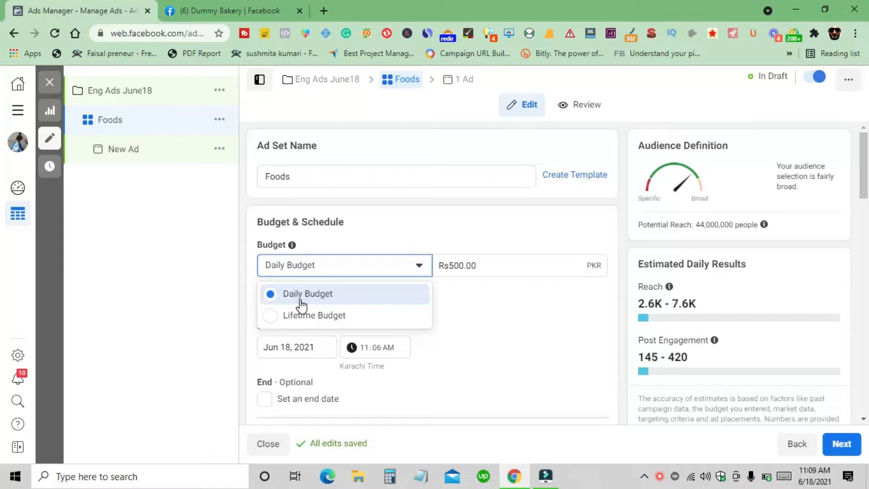
pyautogui.click(229, 322)
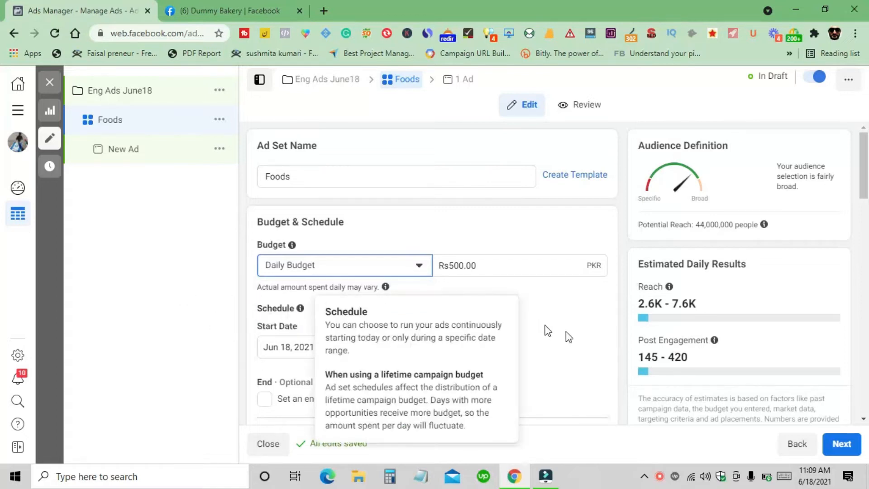
# Check the optional end date setting and reveal the Ad Scheduling option in the ad set's schedule.
pyautogui.scroll(-3, 568, 336)
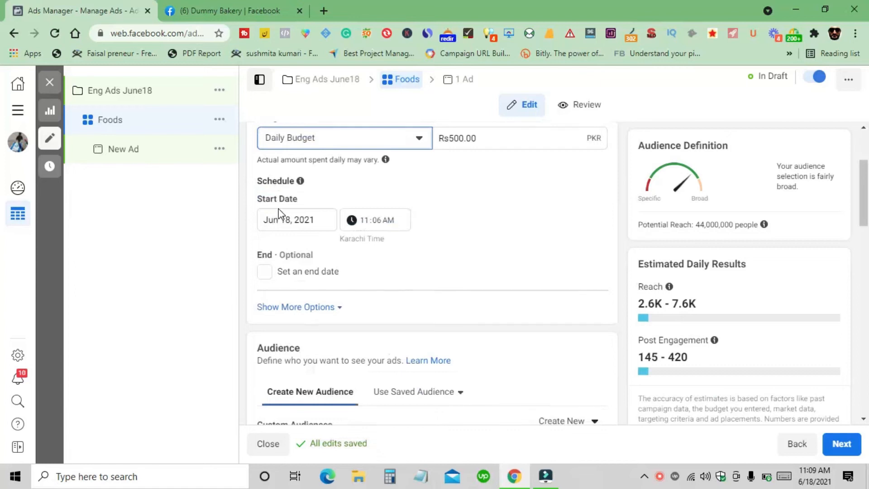
pyautogui.scroll(-2, 294, 240)
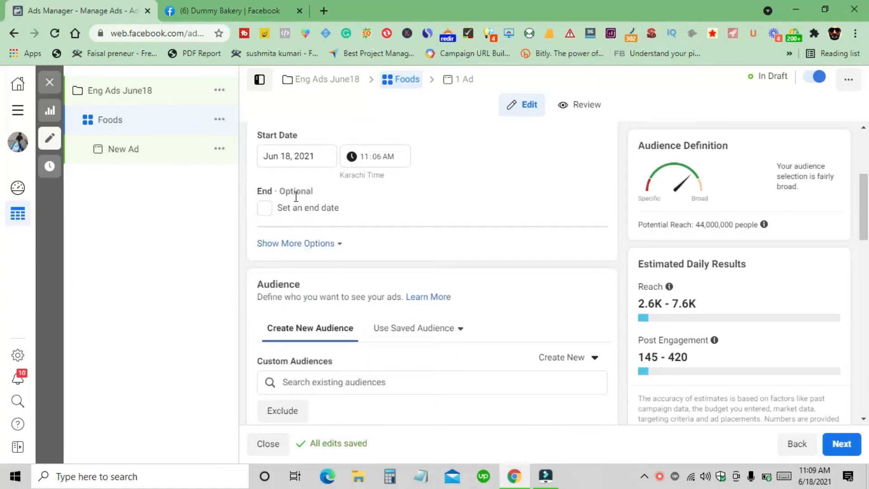
pyautogui.click(264, 209)
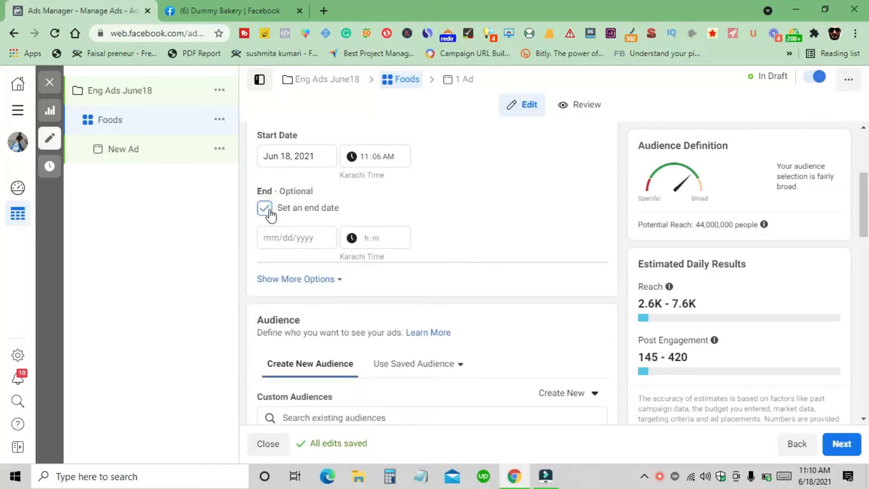
pyautogui.click(265, 208)
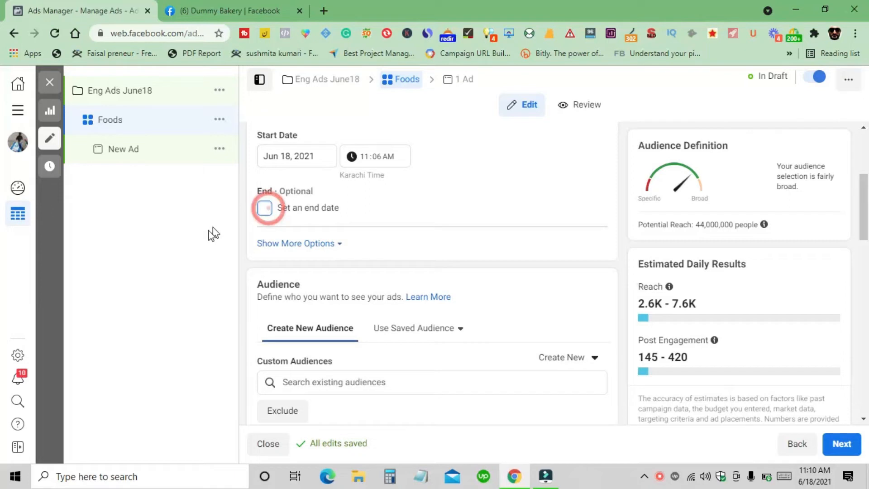
pyautogui.click(309, 245)
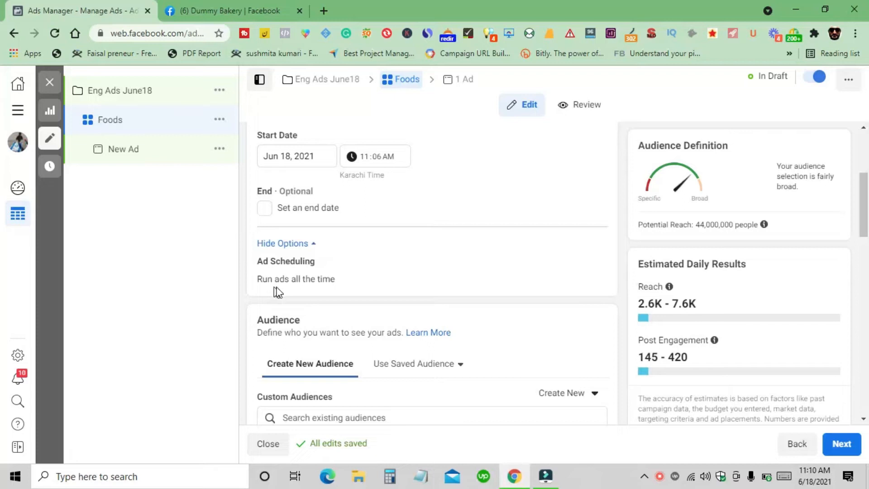
pyautogui.moveTo(321, 265)
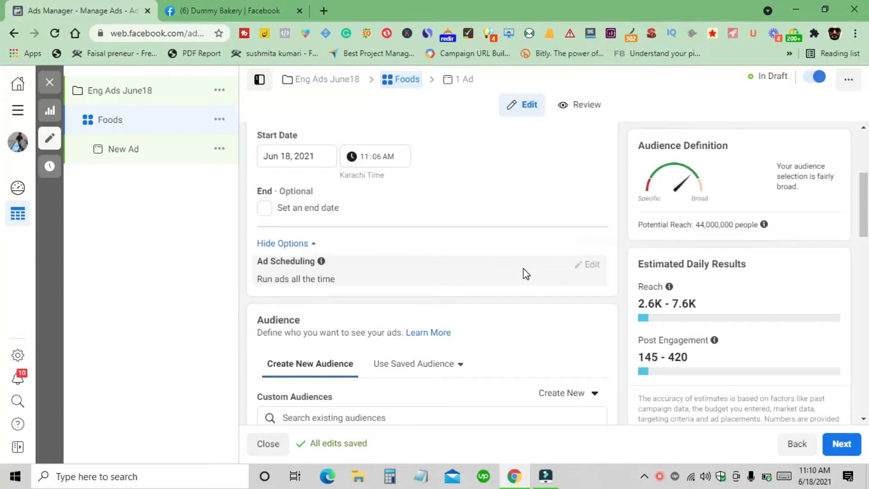
# Change the ad set's budget type from daily to Lifetime Budget.
pyautogui.scroll(3, 497, 262)
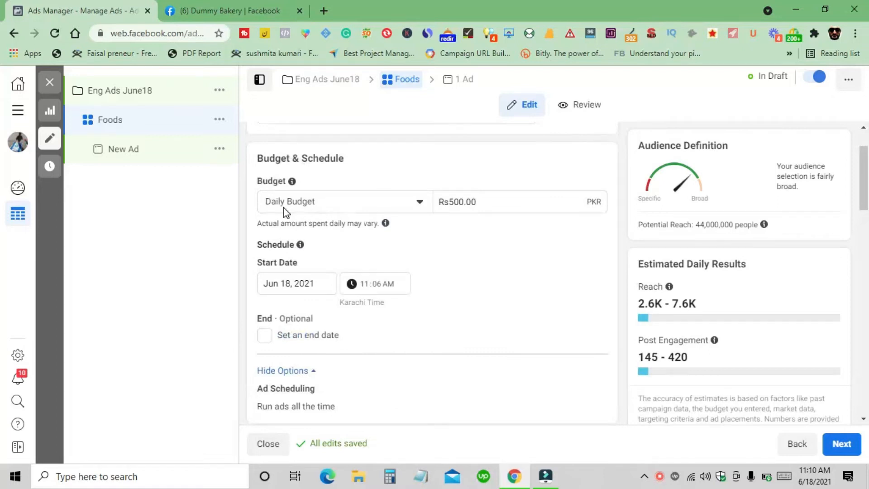
pyautogui.click(328, 211)
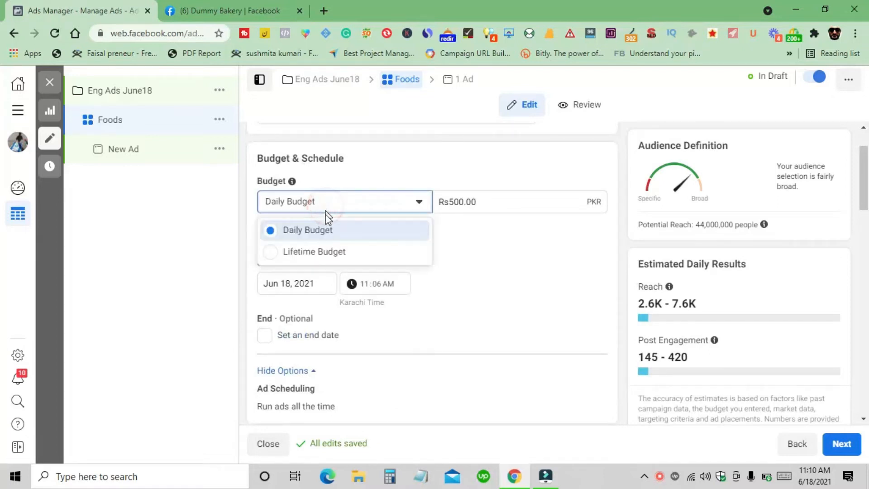
pyautogui.click(324, 252)
# Edit Ad Scheduling to run the ads on a schedule and examine the day and hour choices.
pyautogui.scroll(-4, 407, 273)
pyautogui.moveTo(439, 215)
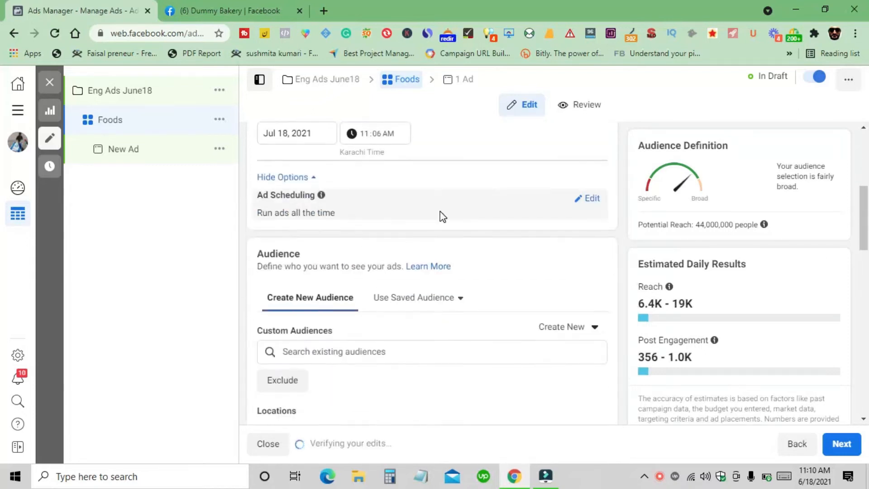
pyautogui.click(591, 202)
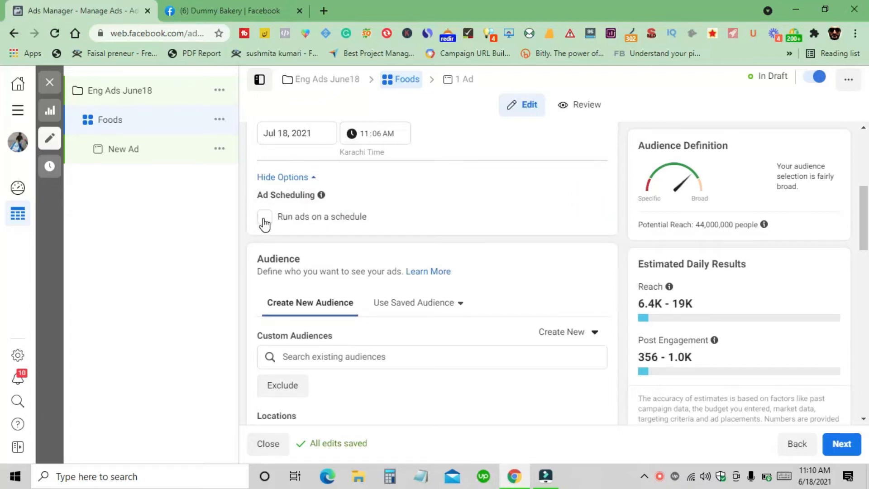
pyautogui.click(265, 218)
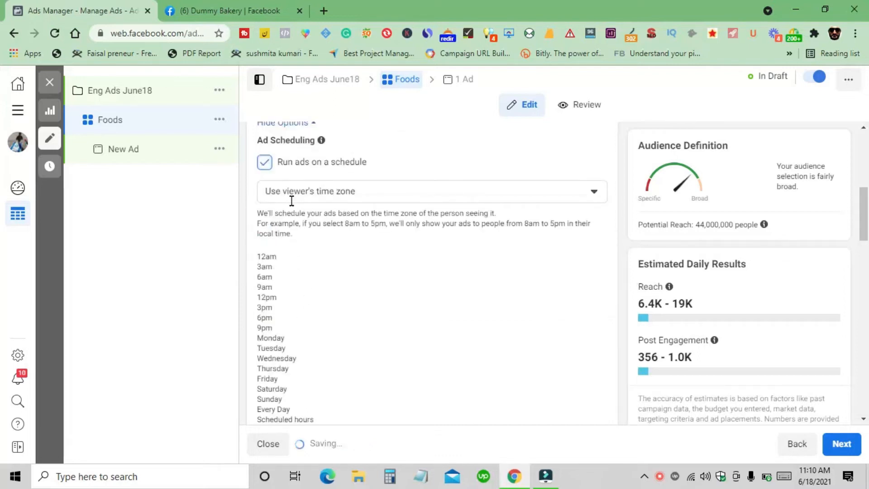
pyautogui.scroll(-3, 283, 273)
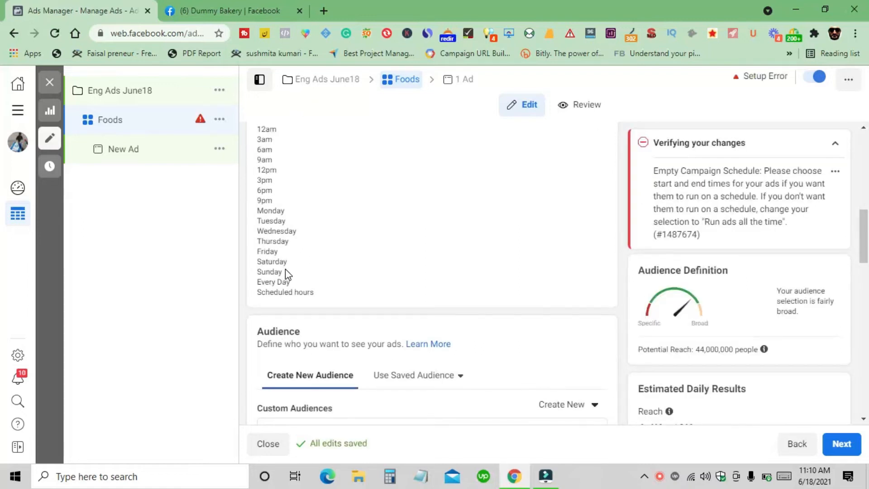
# Turn off running ads on a schedule in the ad set's Ad Scheduling settings.
pyautogui.scroll(4, 285, 268)
pyautogui.scroll(-2, 285, 267)
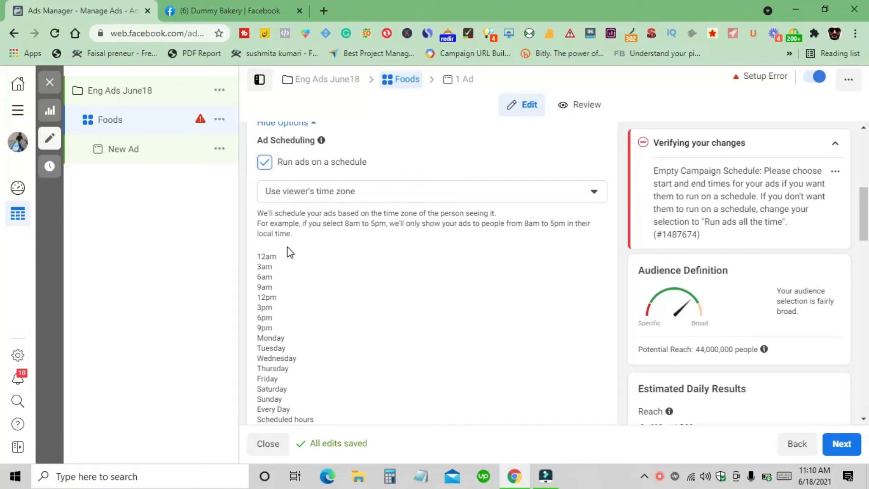
pyautogui.scroll(2, 287, 258)
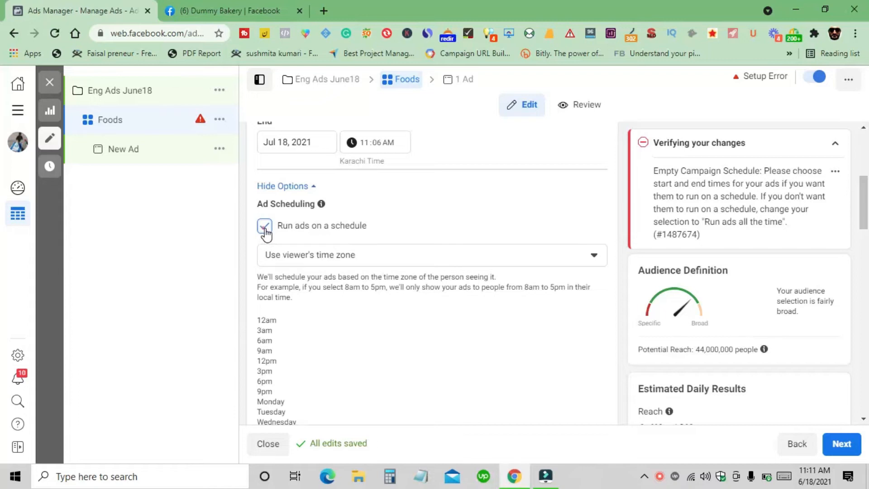
pyautogui.click(333, 225)
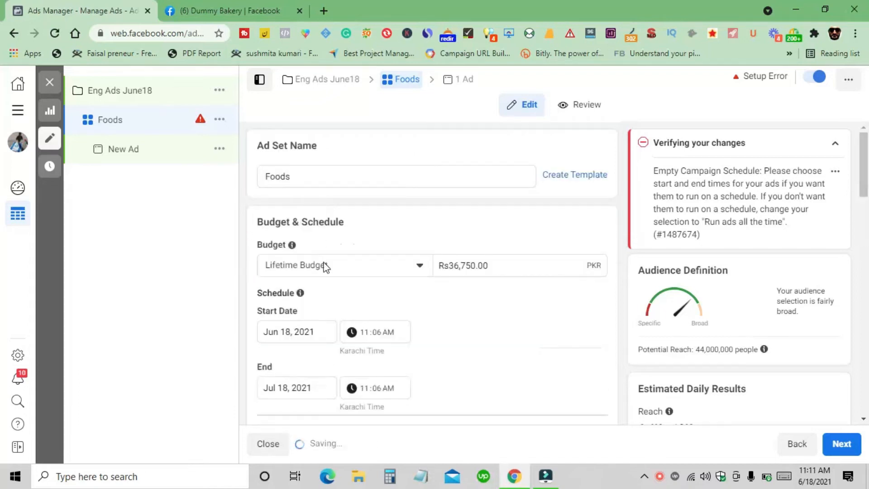
# Switch the ad set's budget type back to Daily Budget.
pyautogui.click(322, 266)
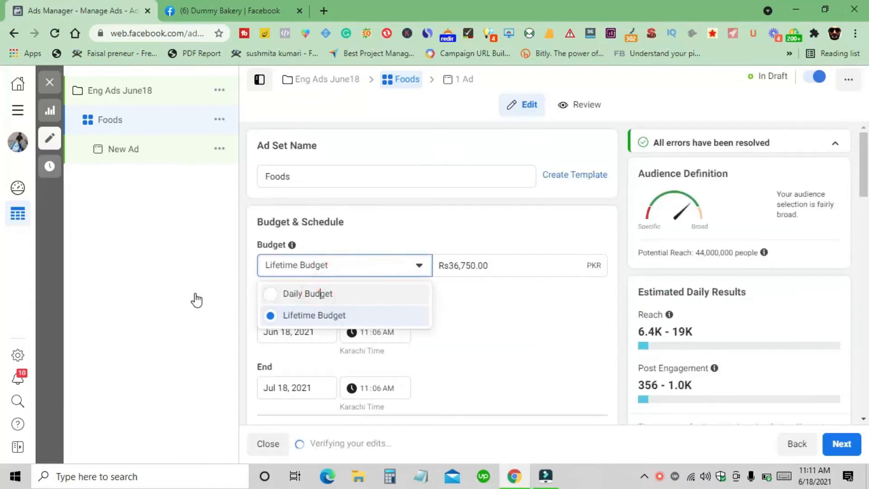
pyautogui.click(312, 293)
pyautogui.scroll(-2, 407, 267)
pyautogui.scroll(-2, 407, 262)
pyautogui.scroll(4, 406, 257)
# Set the ad set's daily budget to Rs500.
pyautogui.click(485, 206)
pyautogui.tripleClick(486, 205)
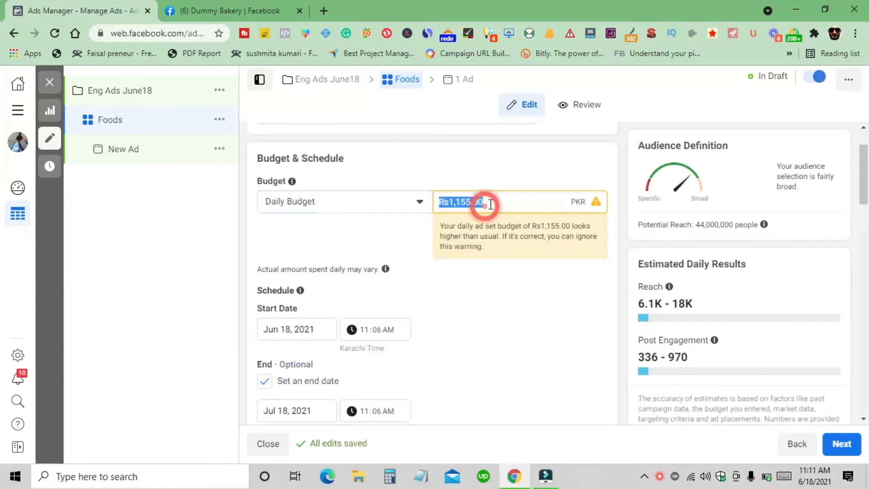
pyautogui.write('5')
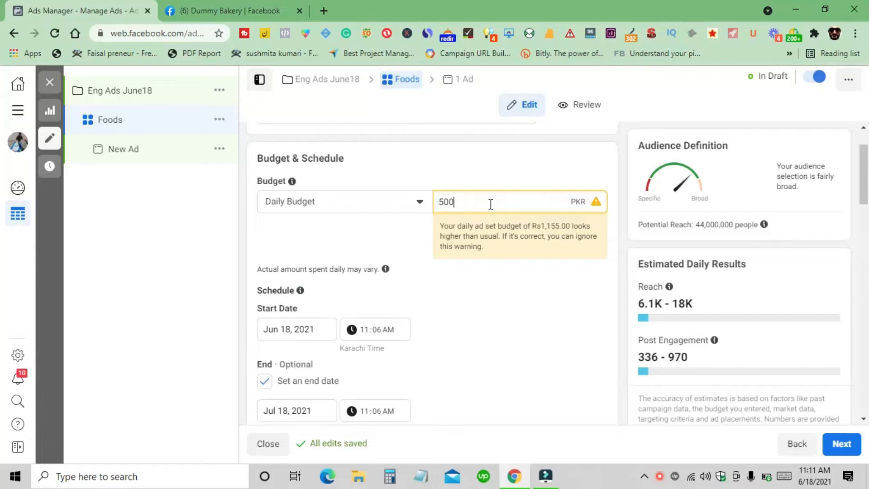
pyautogui.write('00')
pyautogui.click(511, 185)
# Examine the existing custom audiences and the saved audiences available in the ad set's Audience section.
pyautogui.scroll(-5, 491, 230)
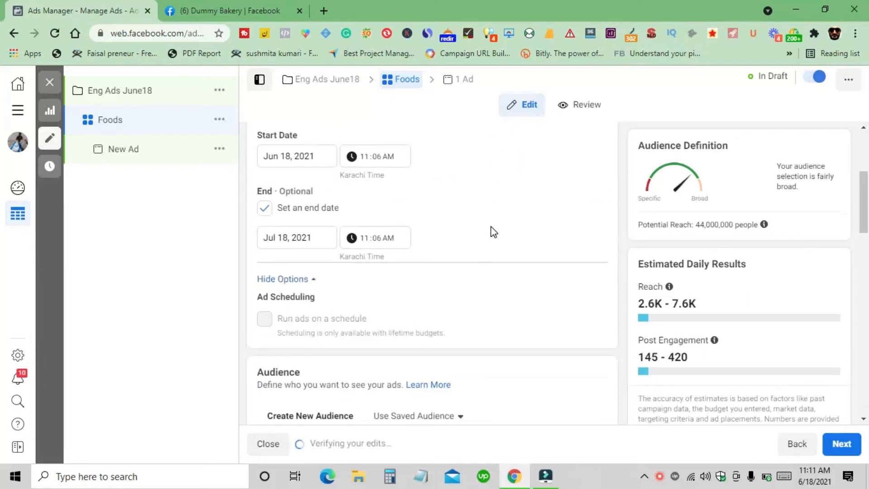
pyautogui.scroll(-1, 389, 238)
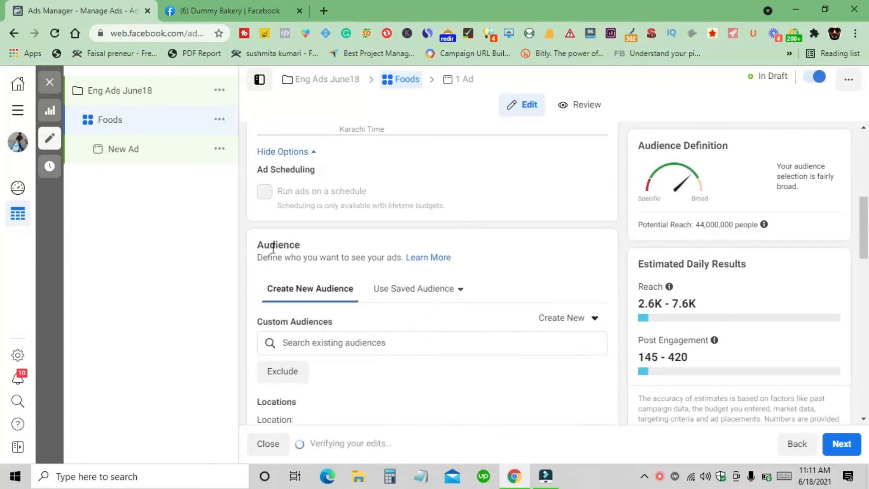
pyautogui.scroll(-1, 302, 252)
pyautogui.click(312, 280)
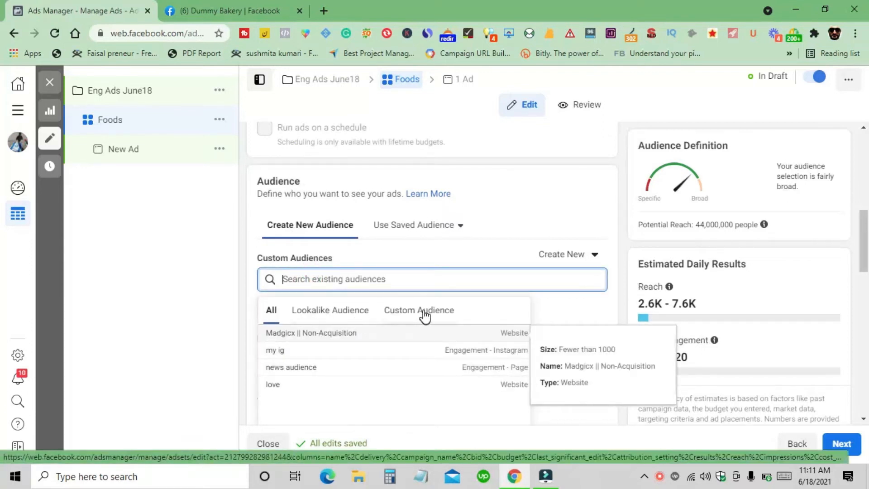
pyautogui.click(412, 250)
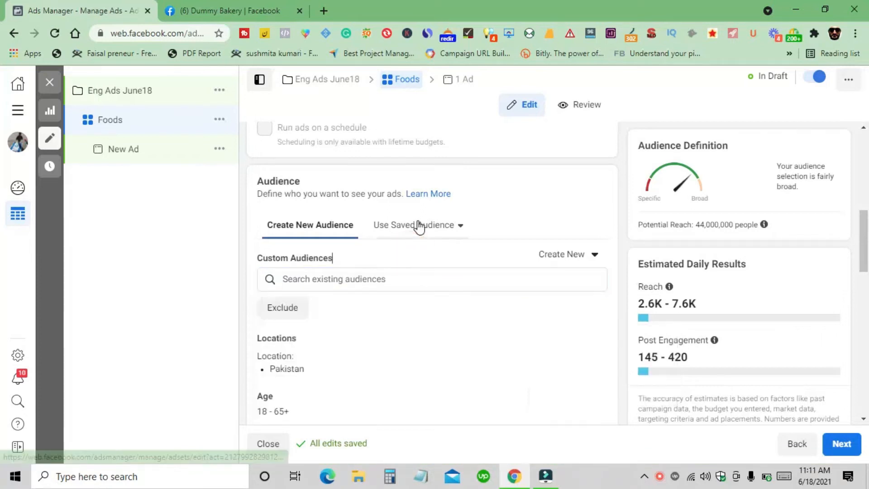
pyautogui.click(417, 226)
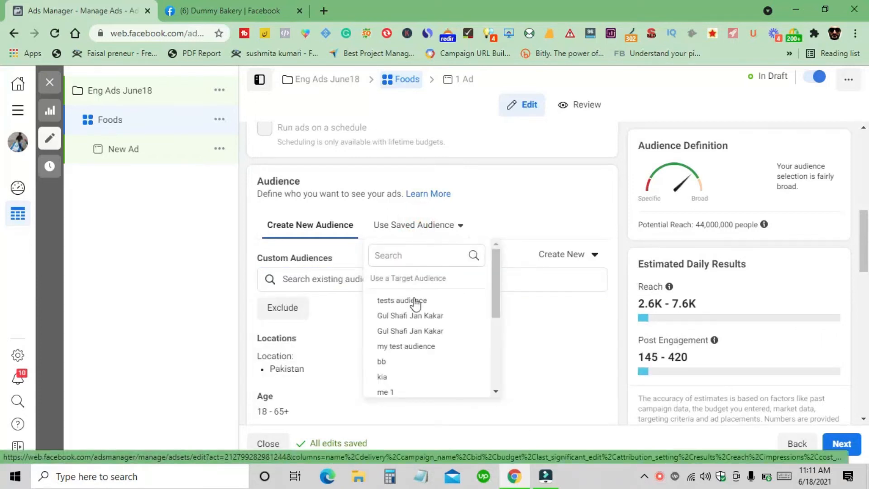
pyautogui.moveTo(420, 322)
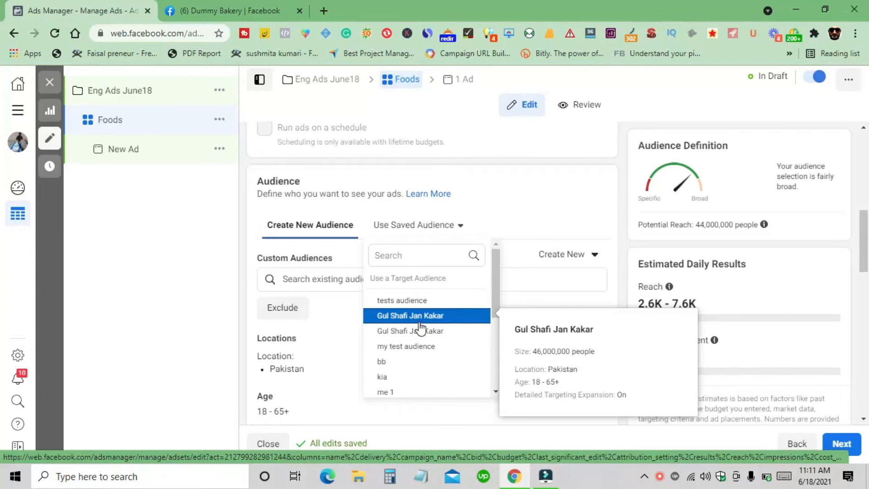
pyautogui.click(505, 211)
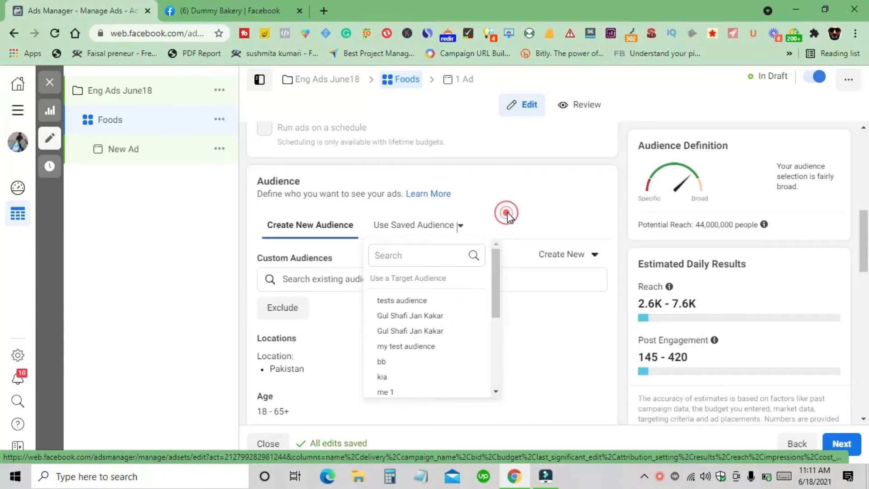
# Edit the audience's age range and set the maximum age to 50.
pyautogui.scroll(-3, 299, 255)
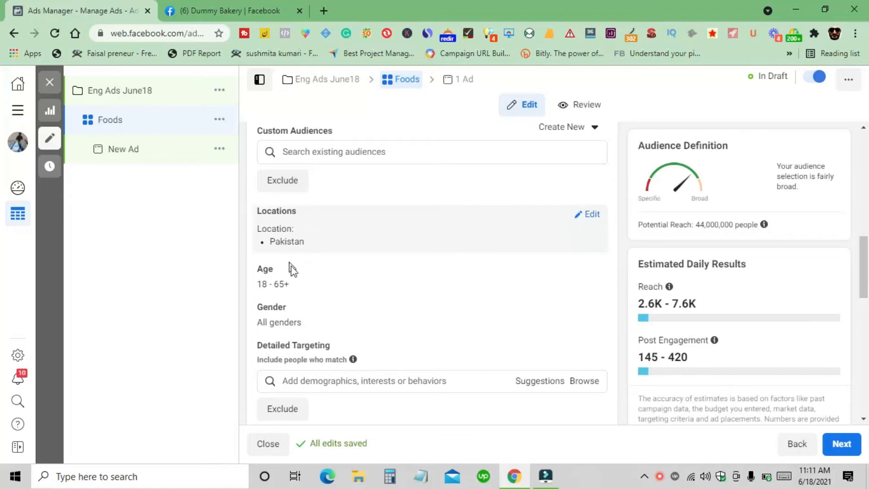
pyautogui.click(588, 269)
pyautogui.click(340, 289)
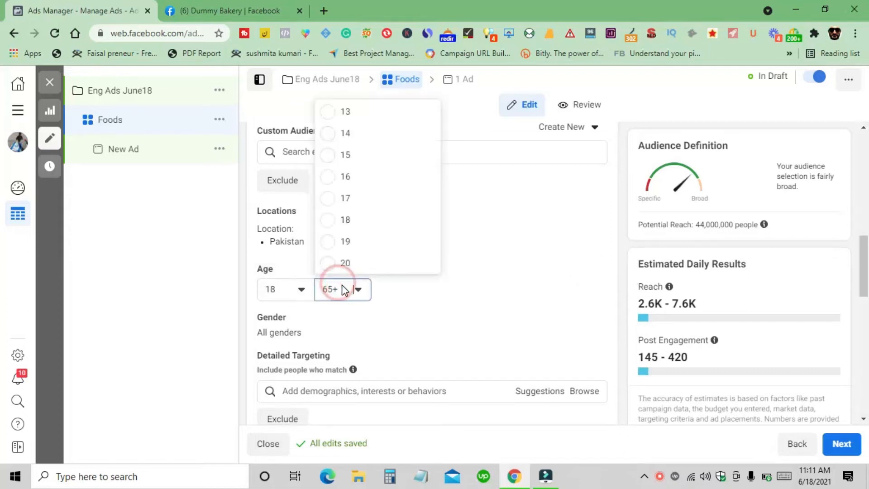
pyautogui.scroll(3, 356, 229)
pyautogui.scroll(5, 356, 229)
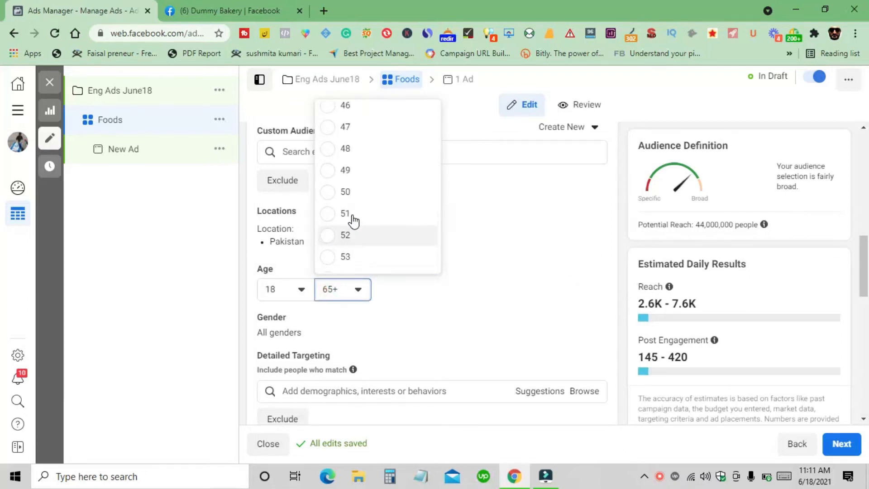
pyautogui.scroll(-2, 351, 219)
pyautogui.click(347, 199)
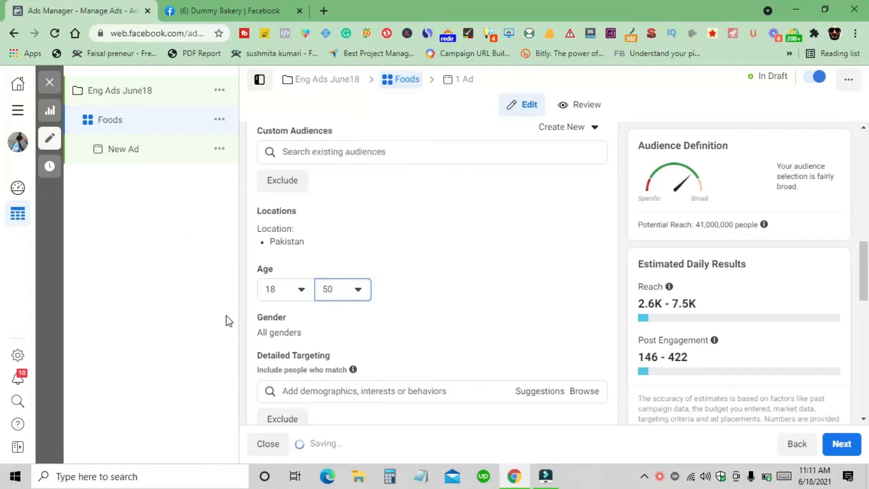
# Edit the audience's gender targeting and select All.
pyautogui.scroll(-1, 335, 298)
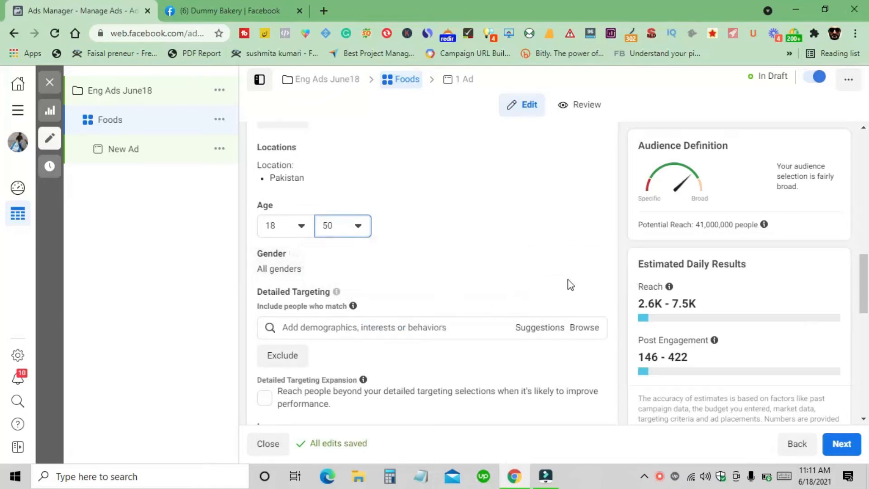
pyautogui.click(591, 255)
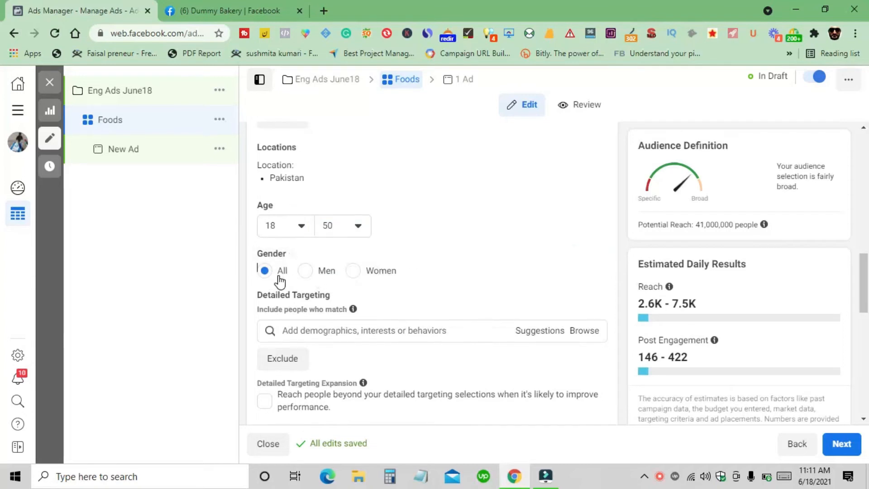
pyautogui.click(265, 270)
# Search detailed targeting for "Delicious food" and add the Delicious Food interest to the audience.
pyautogui.scroll(-3, 300, 357)
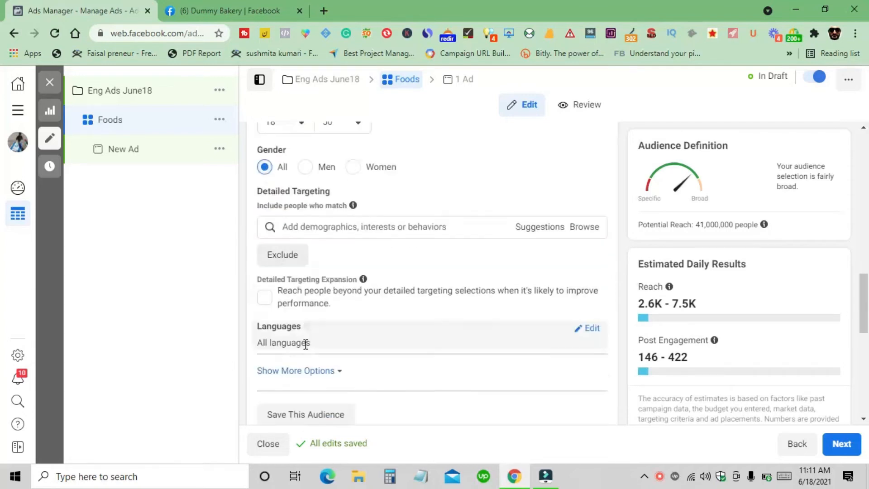
pyautogui.click(314, 205)
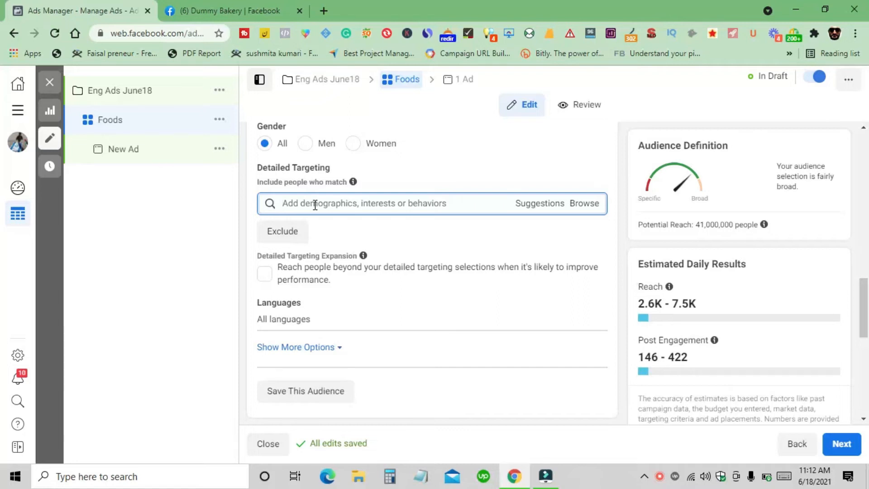
pyautogui.write('Delicious food')
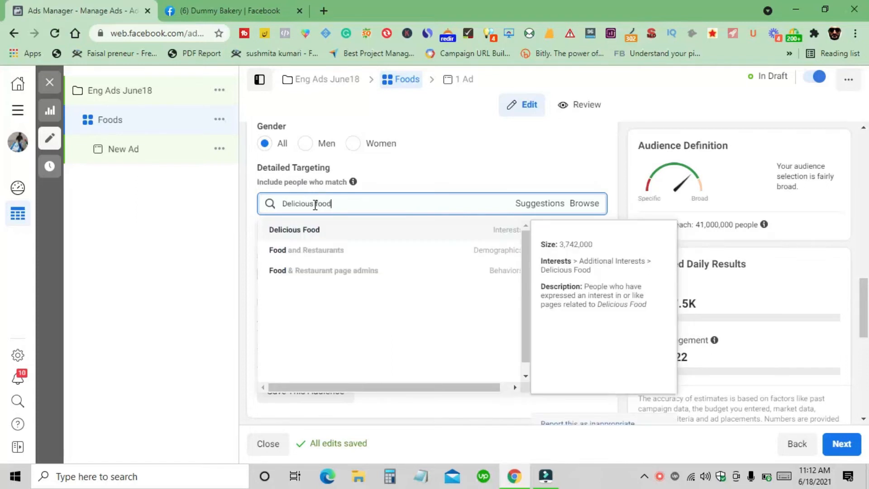
pyautogui.click(321, 229)
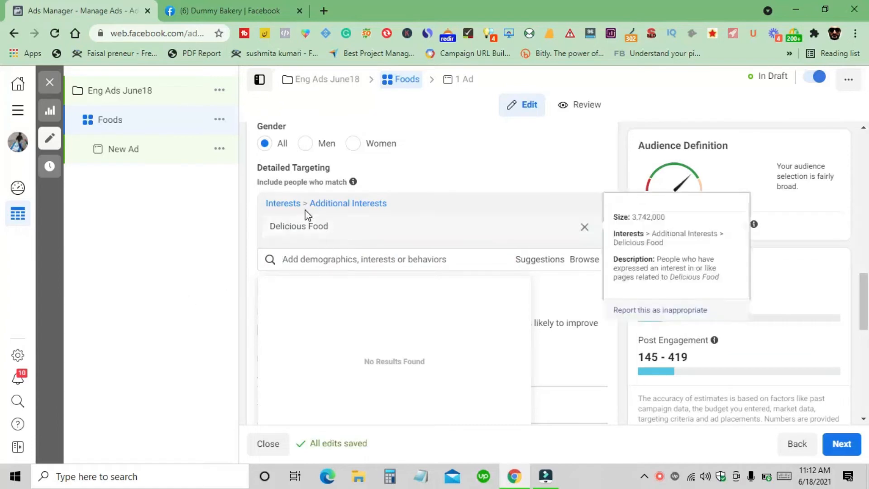
# Review the audience settings together with the potential reach and estimated daily results.
pyautogui.scroll(3, 299, 199)
pyautogui.scroll(3, 299, 201)
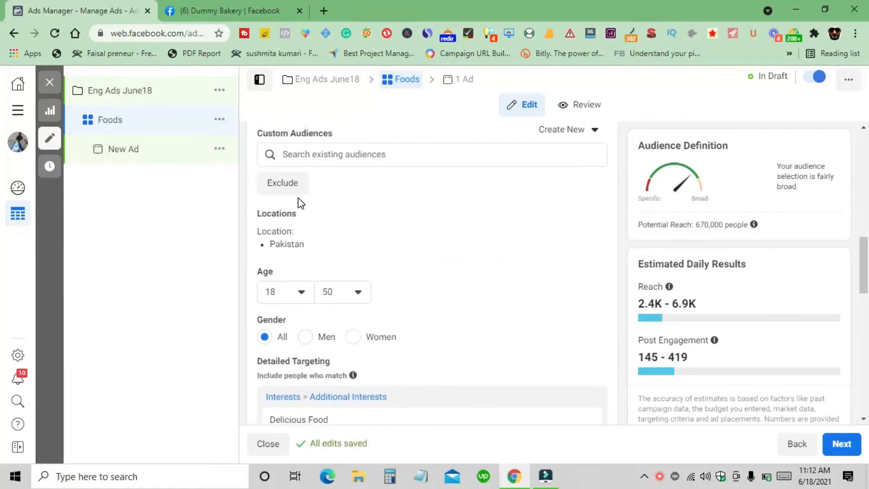
pyautogui.scroll(-2, 315, 209)
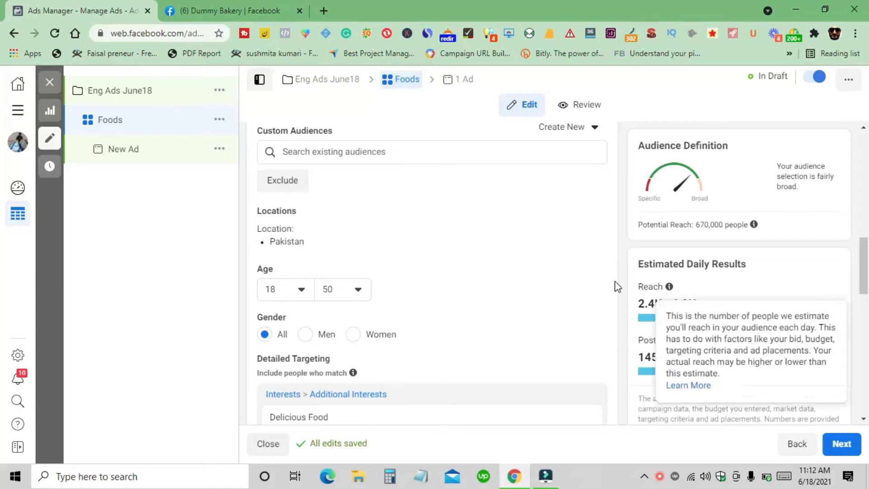
pyautogui.scroll(-2, 442, 260)
pyautogui.scroll(4, 443, 262)
pyautogui.scroll(-5, 721, 320)
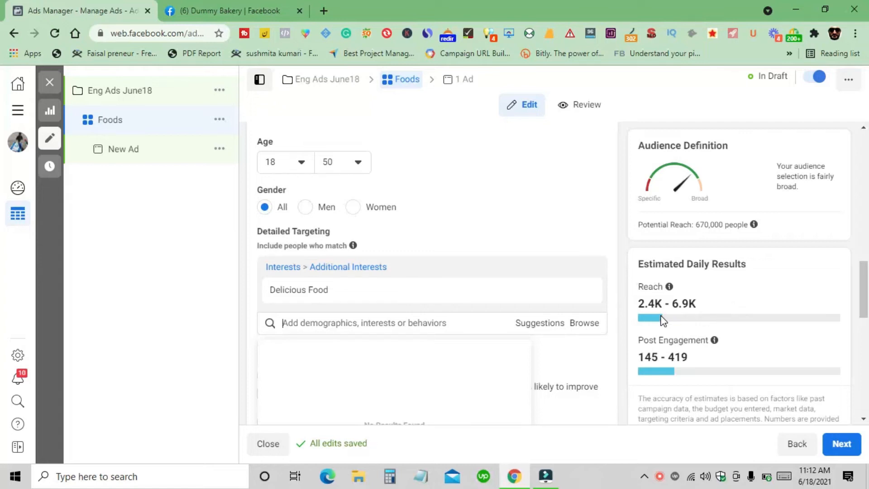
pyautogui.moveTo(454, 288)
# Reset the ad set's start date to today in the schedule settings.
pyautogui.scroll(4, 490, 305)
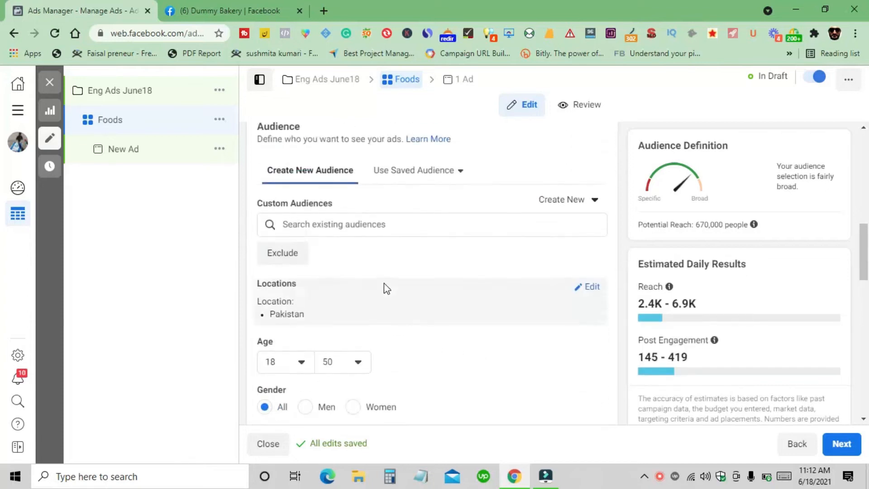
pyautogui.scroll(1, 385, 287)
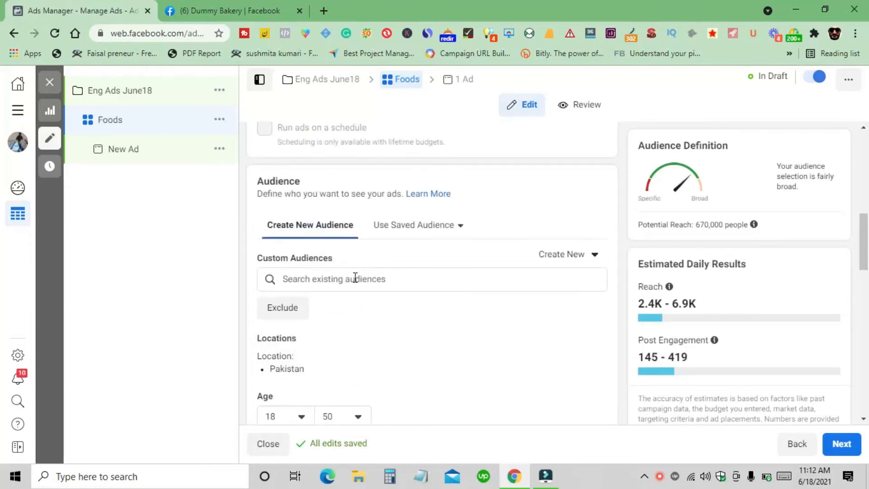
pyautogui.scroll(3, 355, 277)
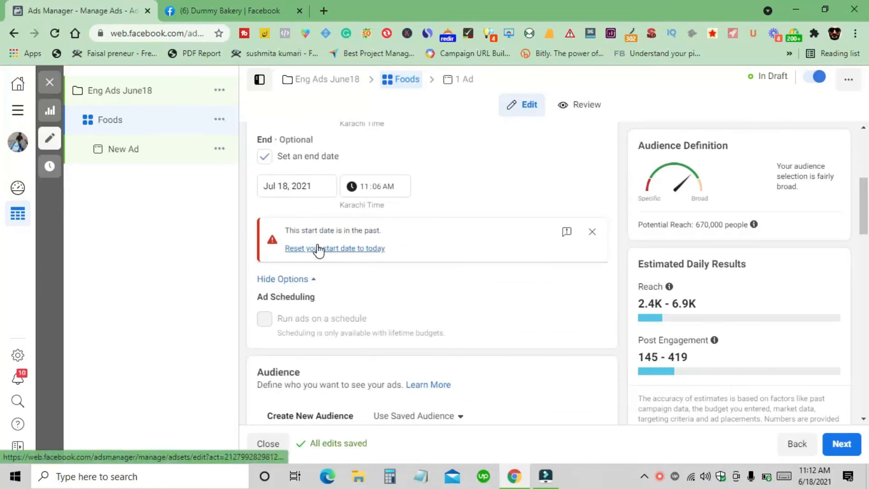
pyautogui.click(345, 250)
# Browse the suggested interests, demographics and behaviors for the audience's detailed targeting, and close the list without adding any.
pyautogui.scroll(-3, 389, 277)
pyautogui.scroll(-4, 390, 280)
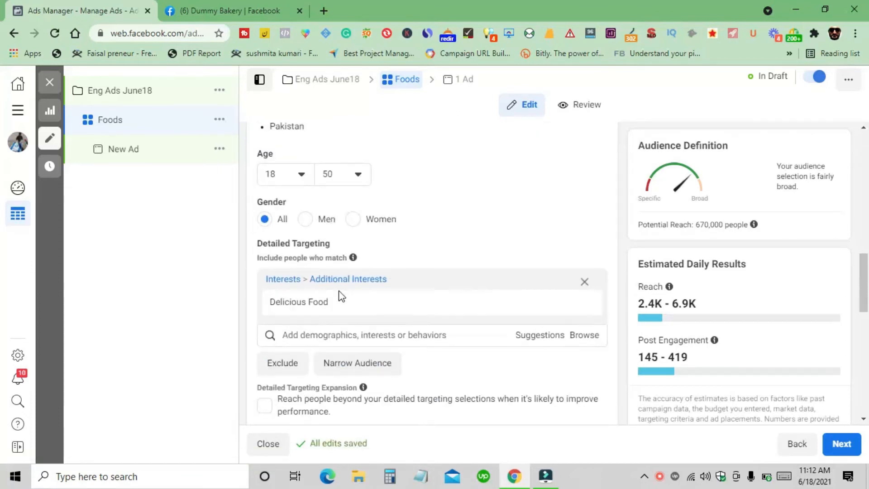
pyautogui.moveTo(317, 312)
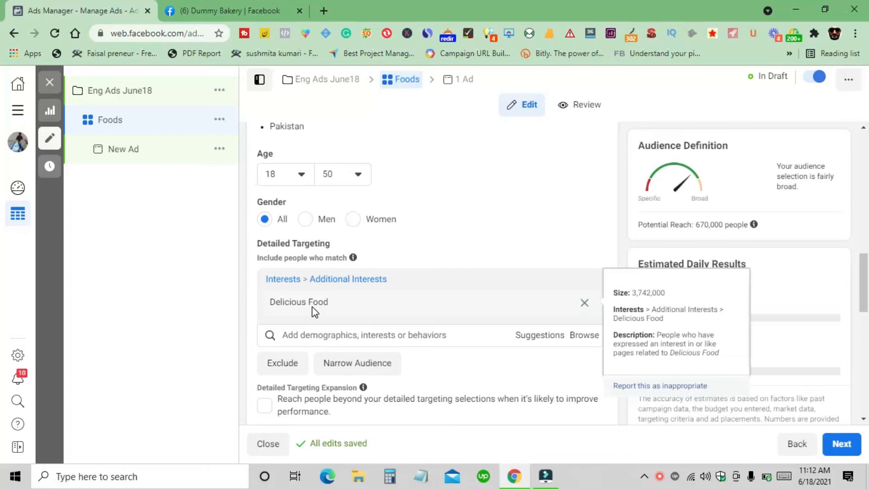
pyautogui.scroll(-3, 315, 311)
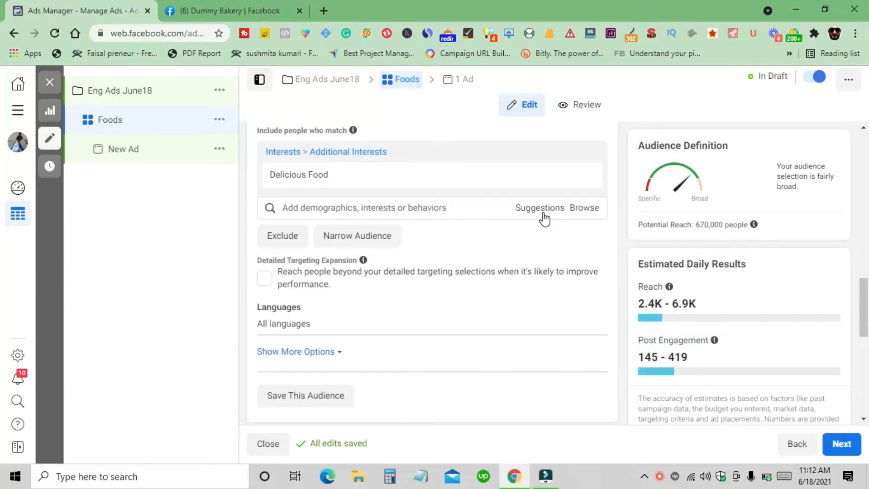
pyautogui.click(539, 209)
pyautogui.moveTo(327, 297)
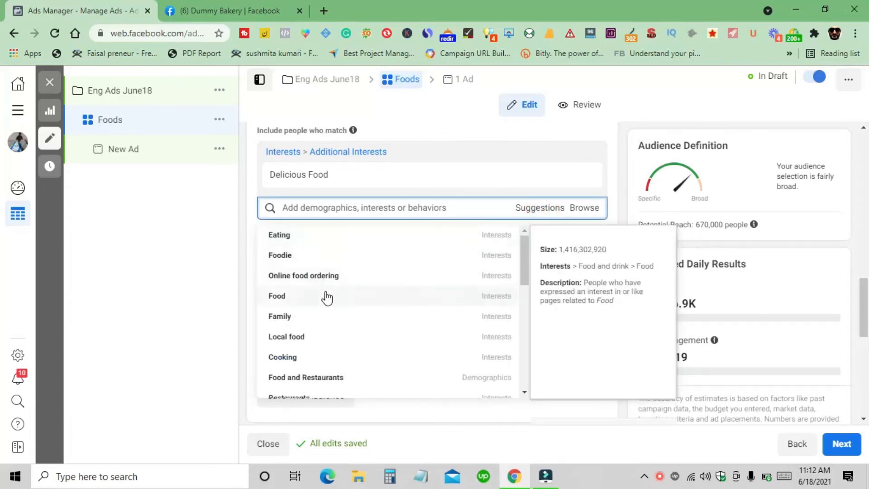
pyautogui.scroll(-1, 319, 330)
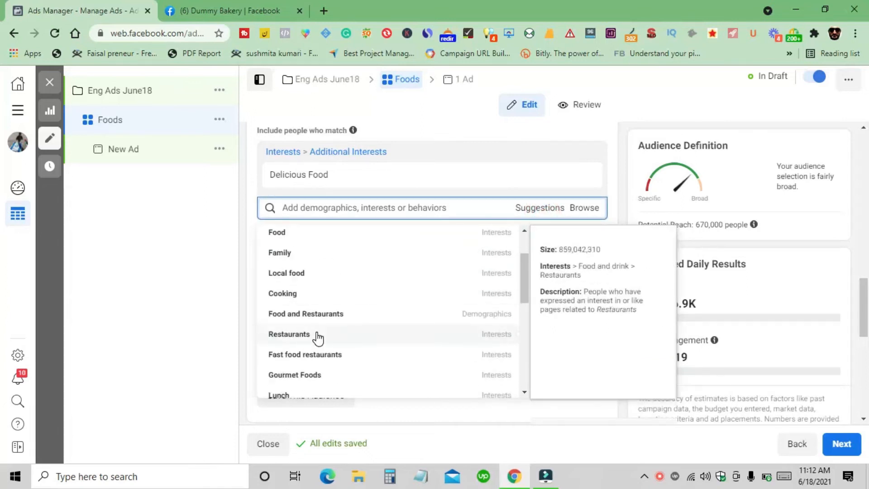
pyautogui.scroll(-5, 319, 339)
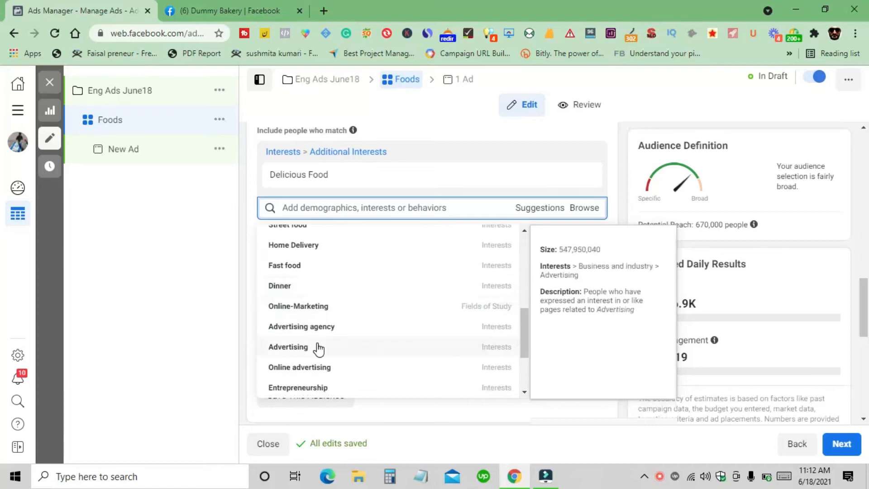
pyautogui.scroll(-5, 320, 348)
pyautogui.scroll(8, 324, 355)
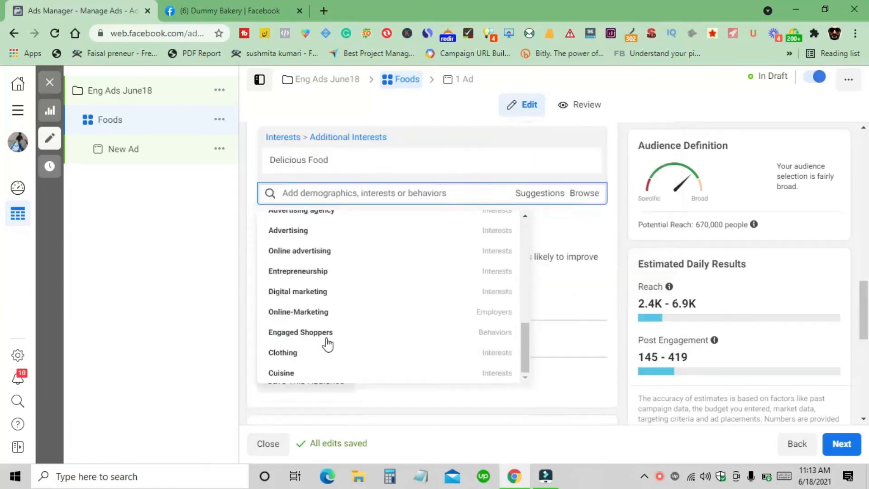
pyautogui.scroll(1, 344, 400)
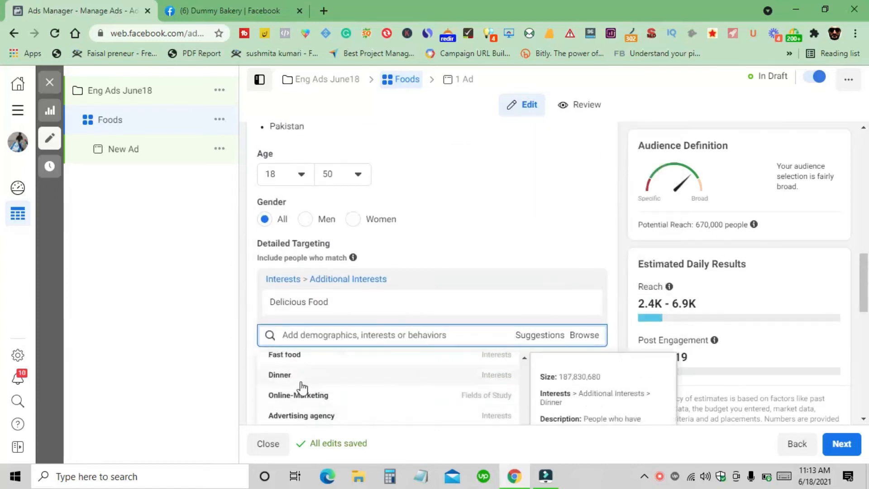
pyautogui.click(197, 372)
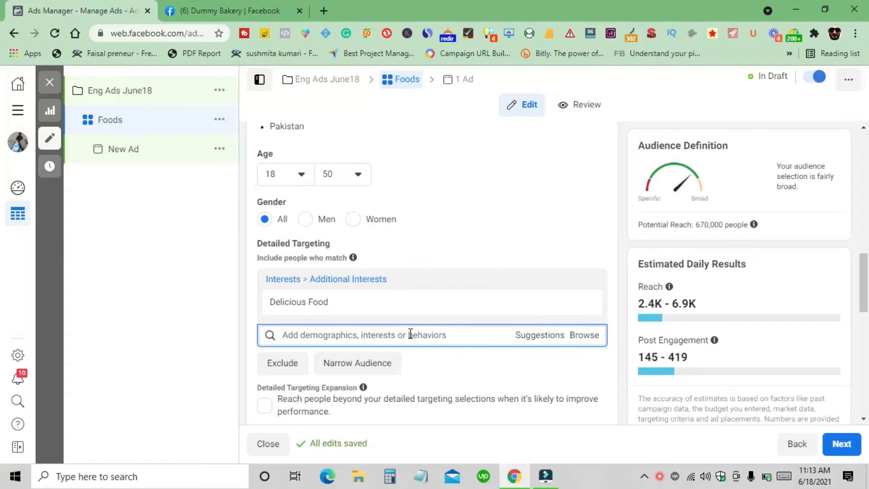
# Try Detailed Targeting Expansion to compare its effect on the audience's potential reach, and turn it back off.
pyautogui.scroll(-1, 410, 334)
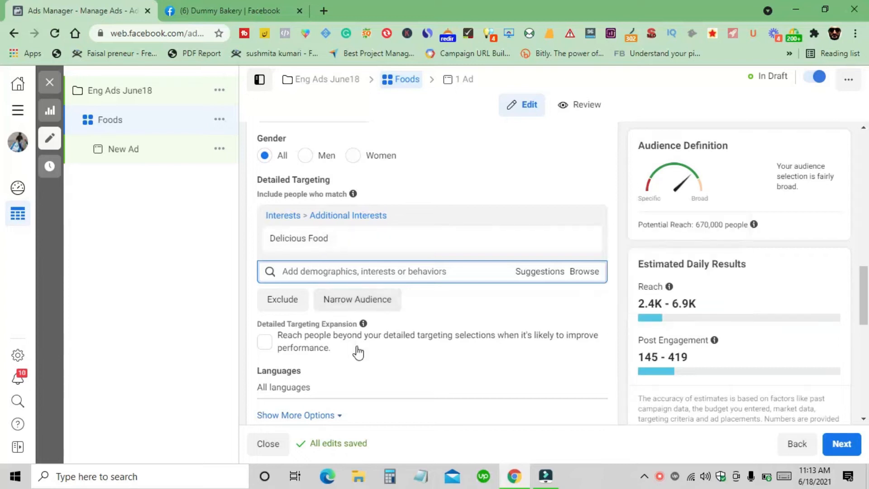
pyautogui.scroll(-1, 358, 352)
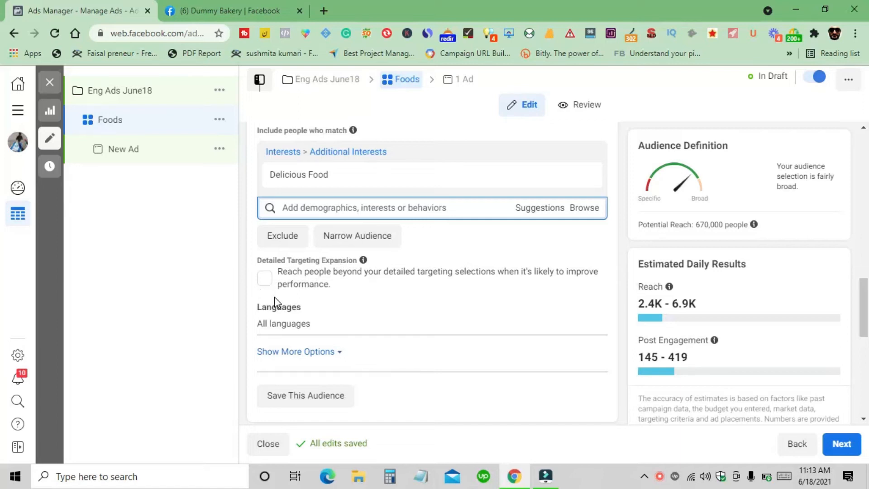
pyautogui.scroll(2, 274, 297)
pyautogui.moveTo(322, 255)
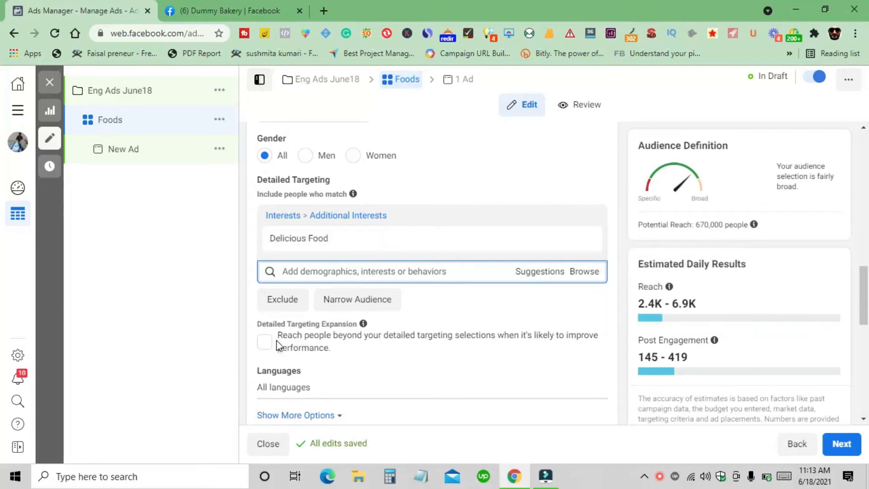
pyautogui.moveTo(355, 243)
pyautogui.click(265, 348)
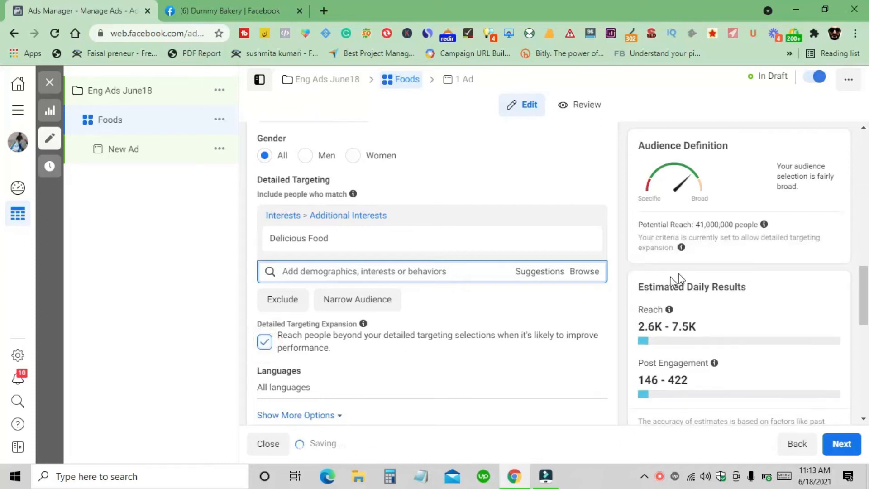
pyautogui.moveTo(696, 224); pyautogui.dragTo(733, 225)
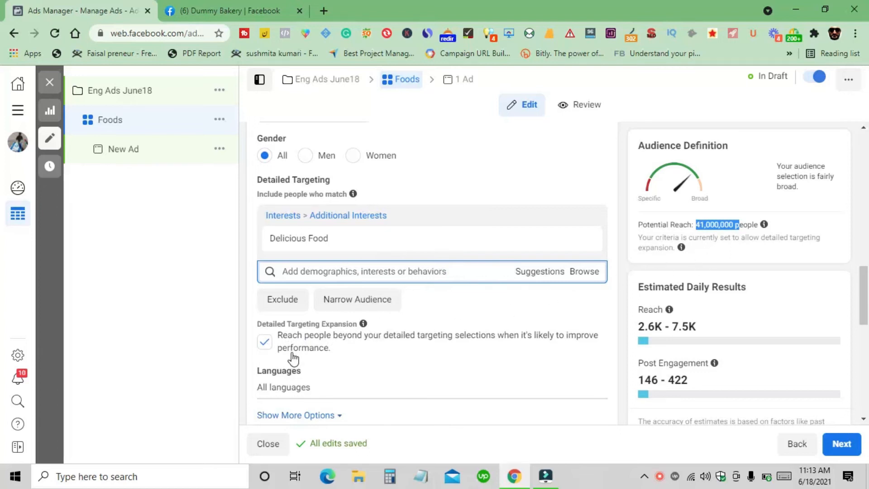
pyautogui.click(271, 344)
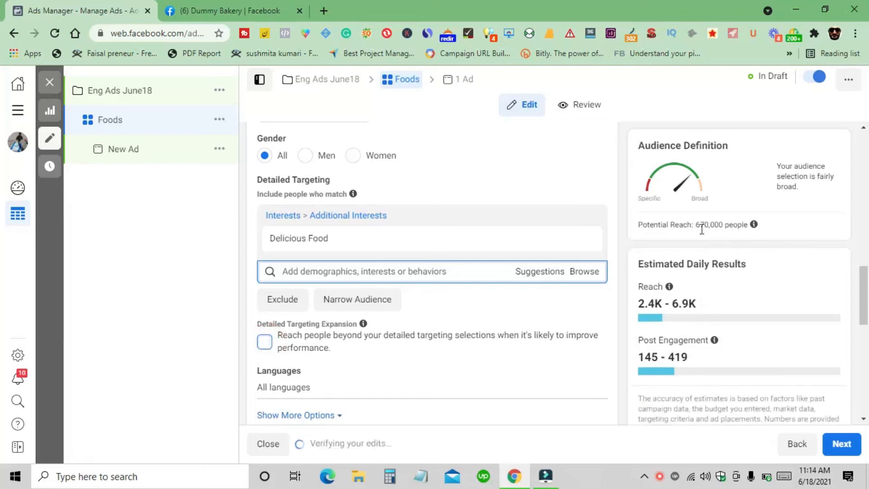
# Expand the additional audience options and review the Connections and Placements settings.
pyautogui.scroll(-1, 390, 303)
pyautogui.moveTo(309, 312)
pyautogui.scroll(-1, 312, 317)
pyautogui.click(300, 288)
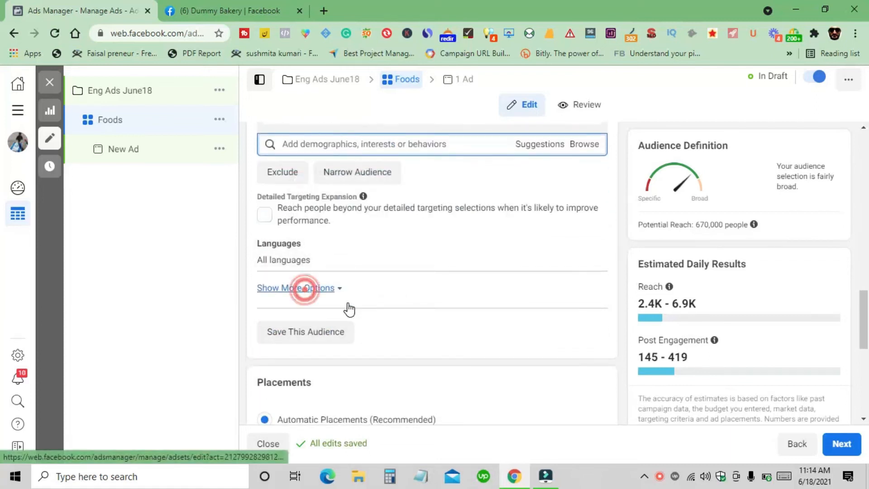
pyautogui.scroll(-3, 317, 324)
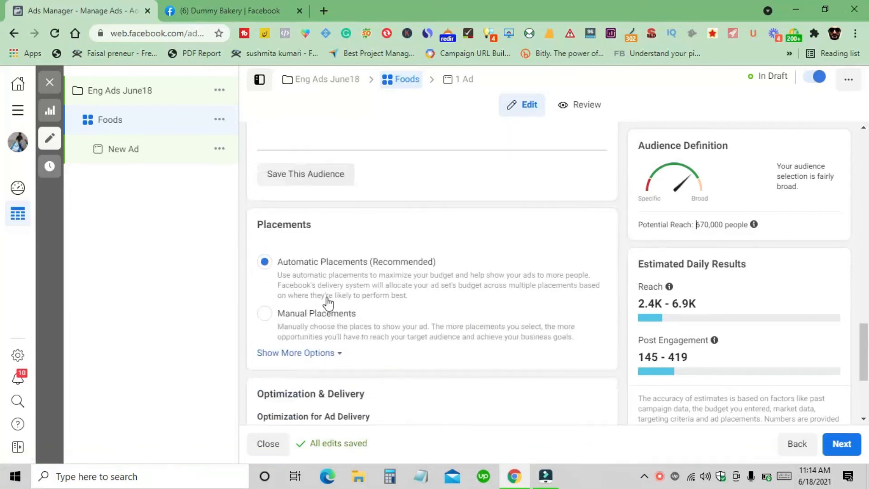
pyautogui.scroll(4, 312, 208)
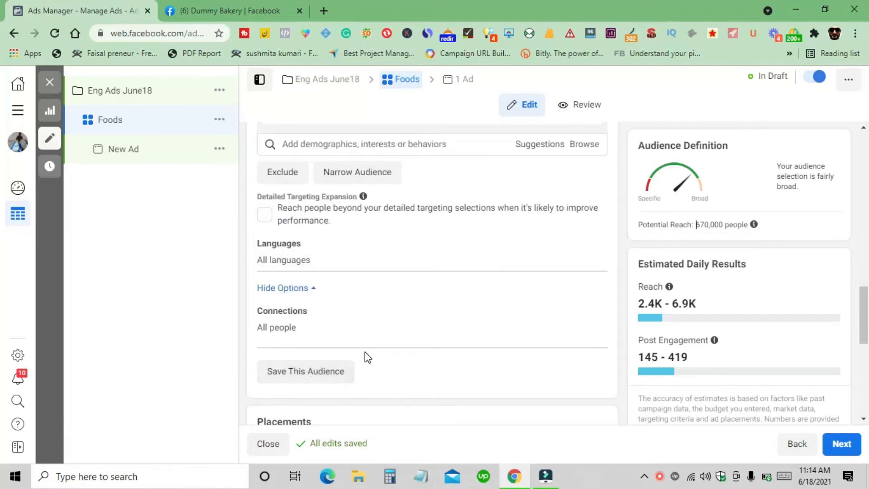
pyautogui.scroll(-6, 366, 351)
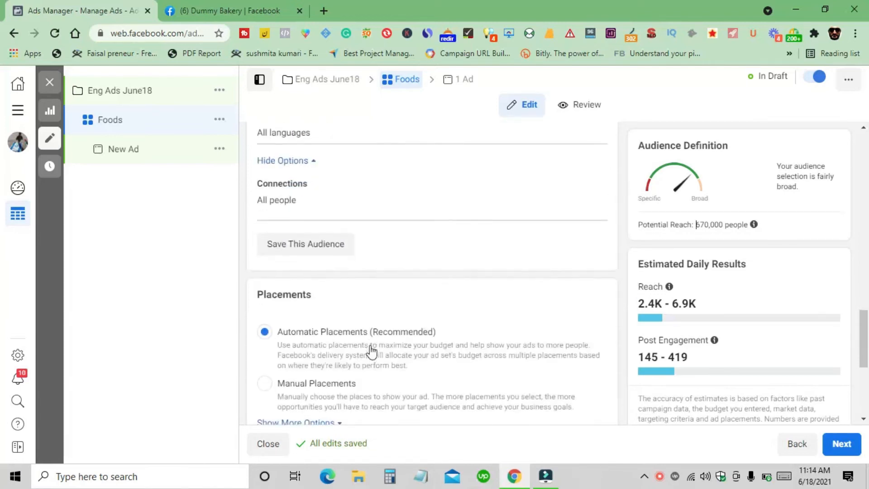
pyautogui.scroll(3, 362, 308)
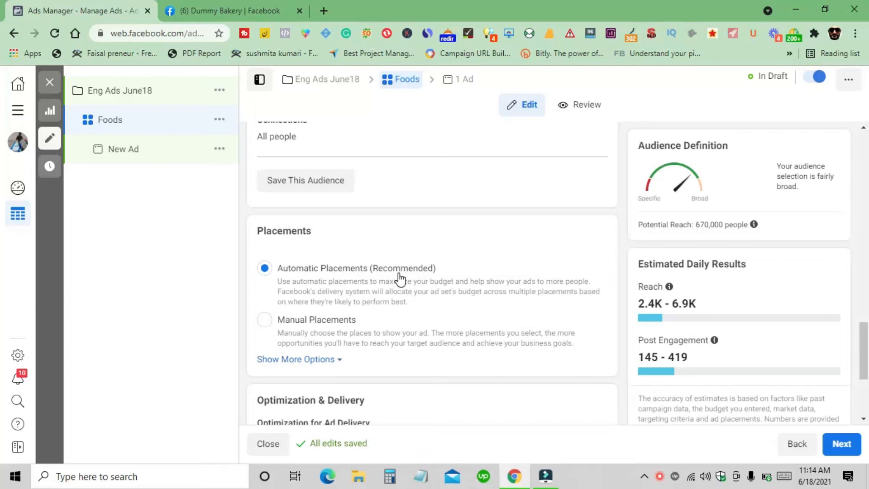
# Try Manual Placements with the Facebook and Audience Network platforms deselected, and switch back to Automatic Placements.
pyautogui.click(267, 321)
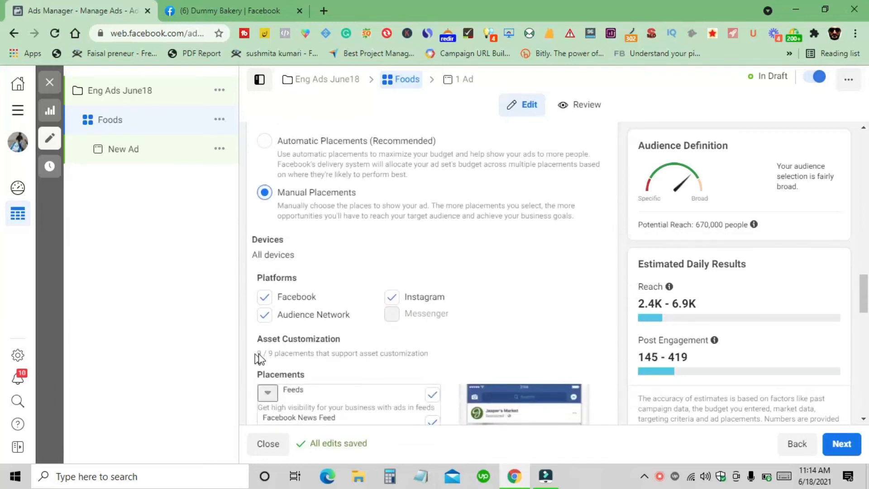
pyautogui.scroll(-1, 301, 312)
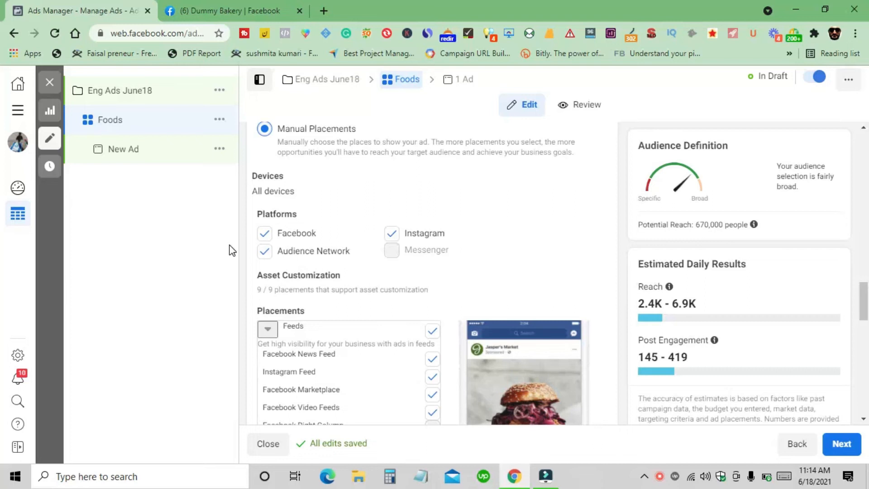
pyautogui.click(264, 233)
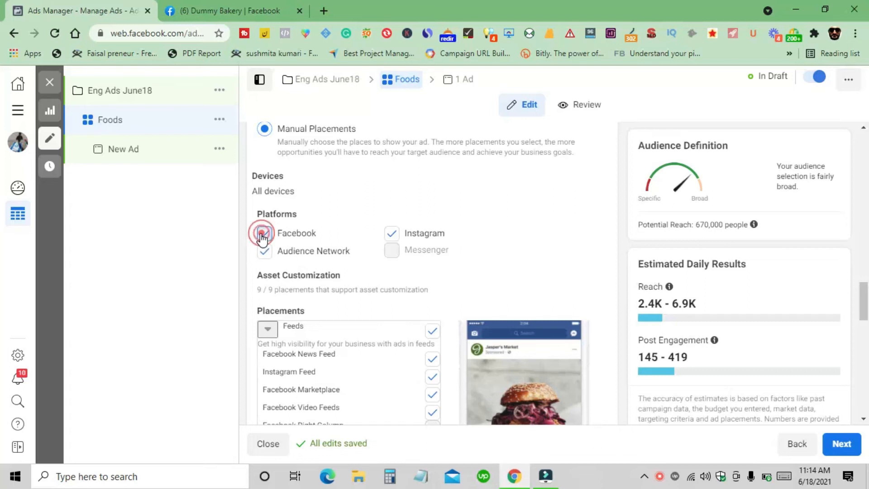
pyautogui.click(264, 252)
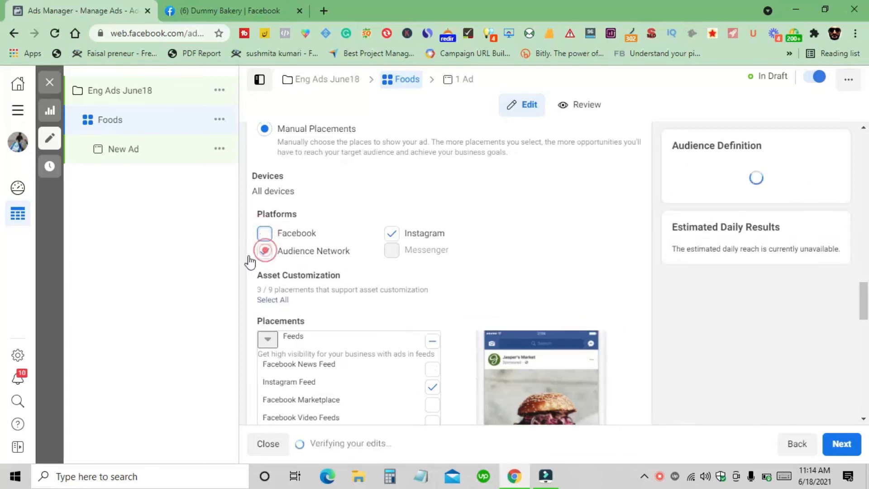
pyautogui.click(265, 251)
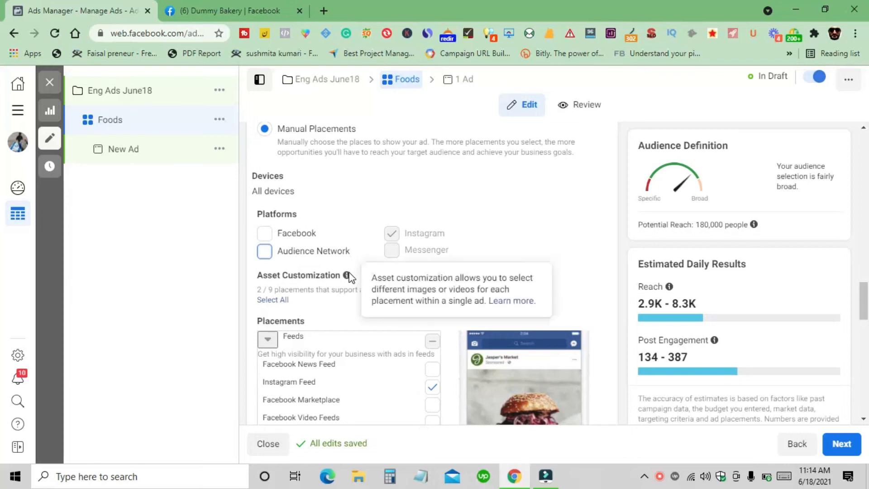
pyautogui.scroll(4, 316, 276)
pyautogui.click(265, 268)
# Expand and review the Optimization & Delivery options, and proceed to the ad's setup.
pyautogui.scroll(-3, 345, 277)
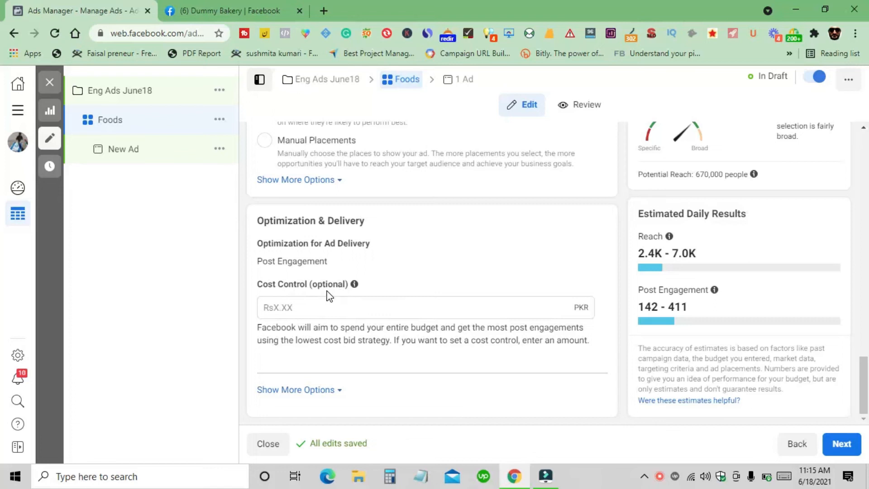
pyautogui.click(309, 391)
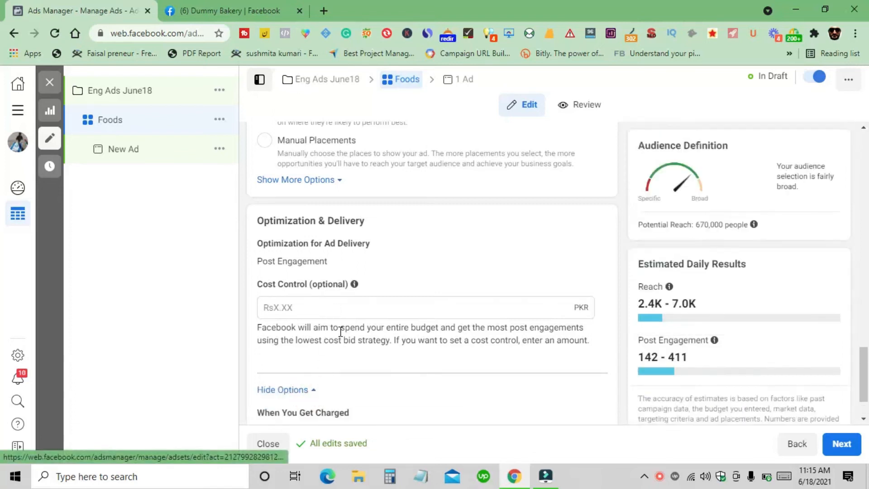
pyautogui.scroll(-2, 340, 344)
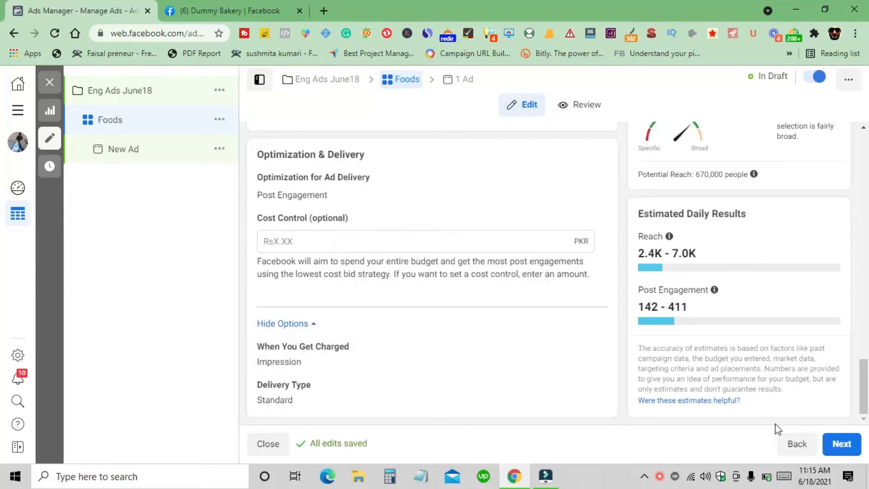
pyautogui.click(831, 452)
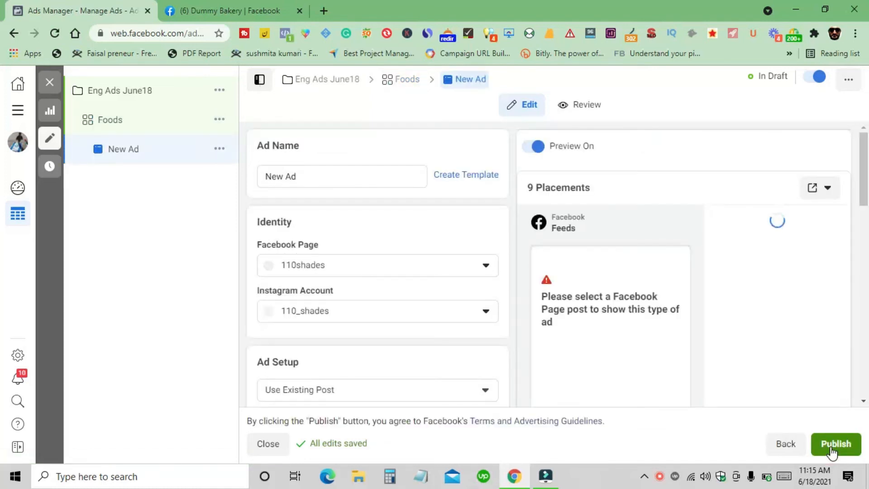
pyautogui.click(832, 448)
# Rename the ad as "Page Post".
pyautogui.click(302, 178)
pyautogui.tripleClick(303, 178)
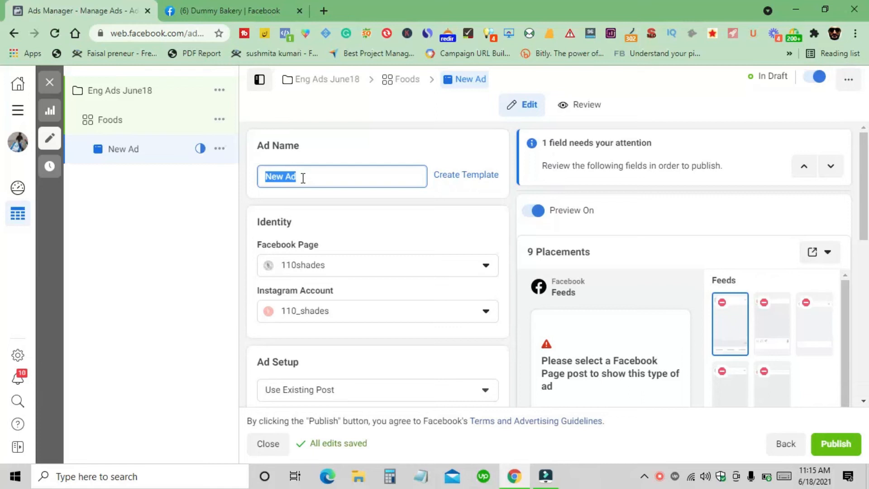
pyautogui.press('BackSpace')
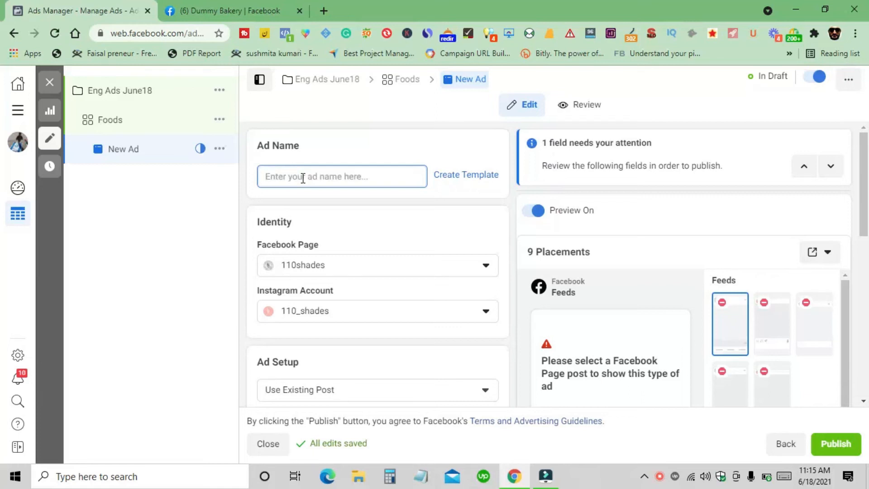
pyautogui.write('a')
pyautogui.press('BackSpace')
pyautogui.write('Page Post')
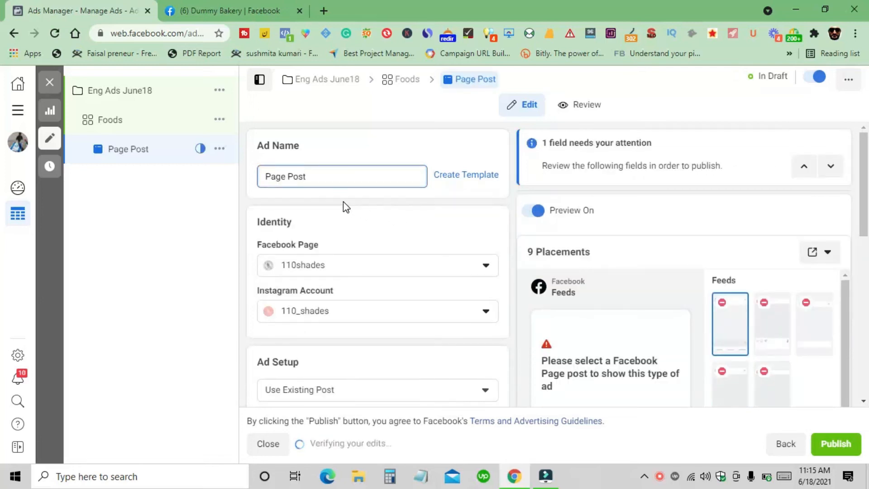
# Set the ad's Facebook Page identity to Dummy Bakery from the Personal pages.
pyautogui.click(321, 269)
pyautogui.scroll(3, 338, 339)
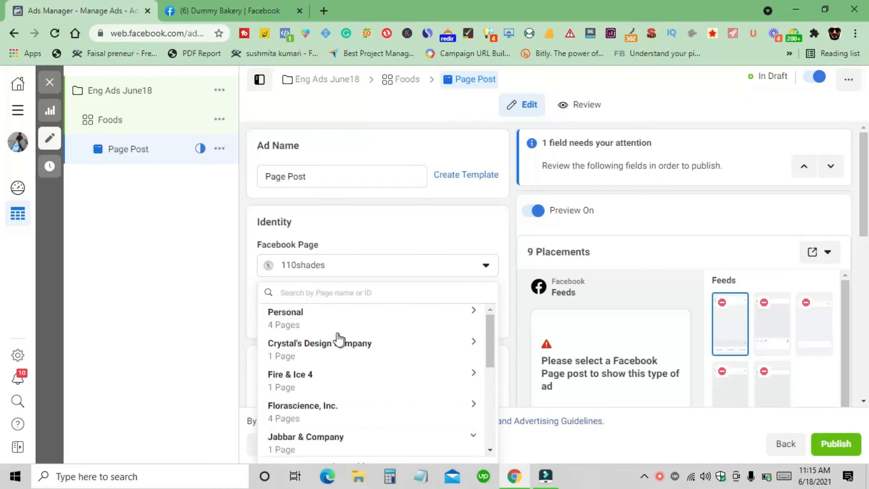
pyautogui.click(328, 315)
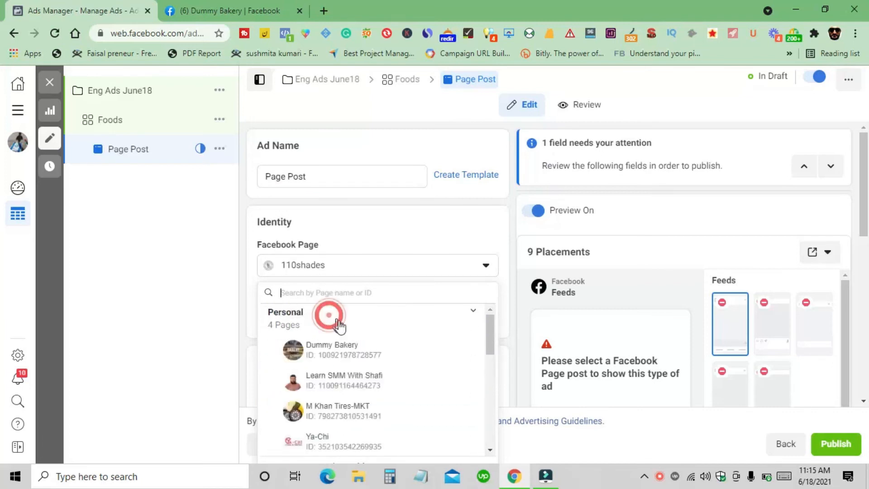
pyautogui.click(339, 351)
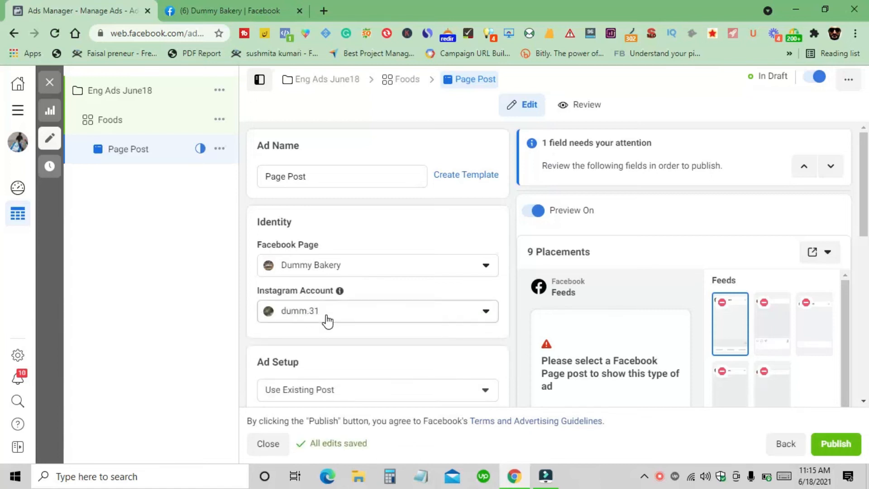
# Review the ad's setup and creative options, and check the Eid sale cover photo post on the Dummy Bakery page.
pyautogui.scroll(-1, 329, 312)
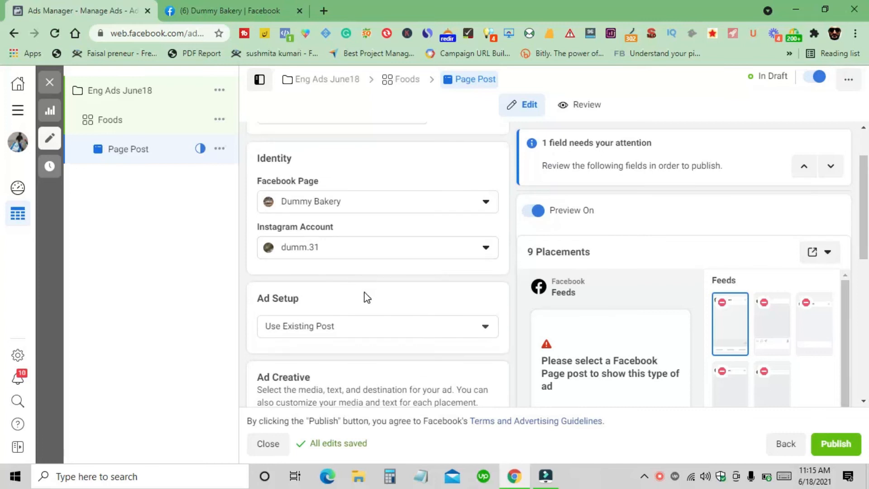
pyautogui.scroll(-1, 367, 289)
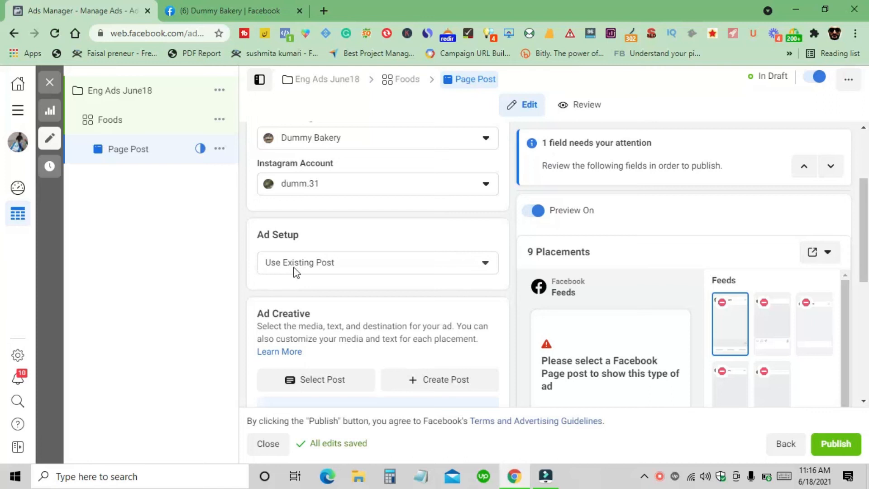
pyautogui.scroll(-1, 327, 268)
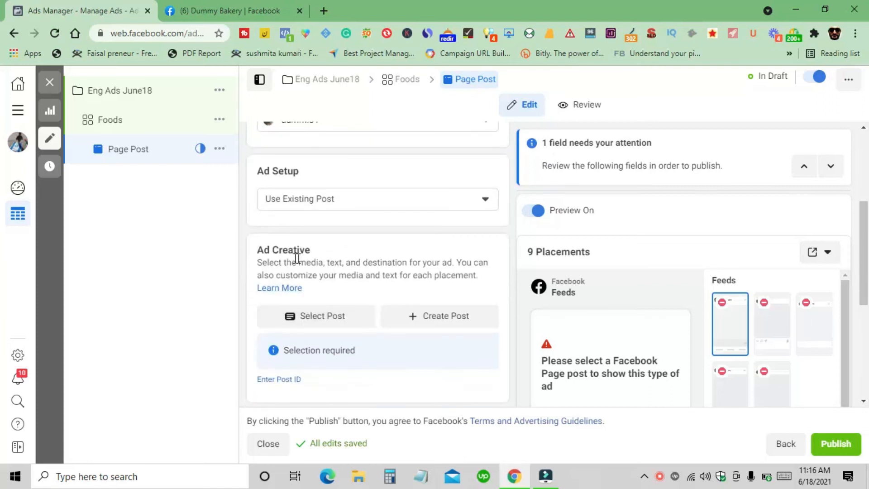
pyautogui.scroll(-1, 312, 265)
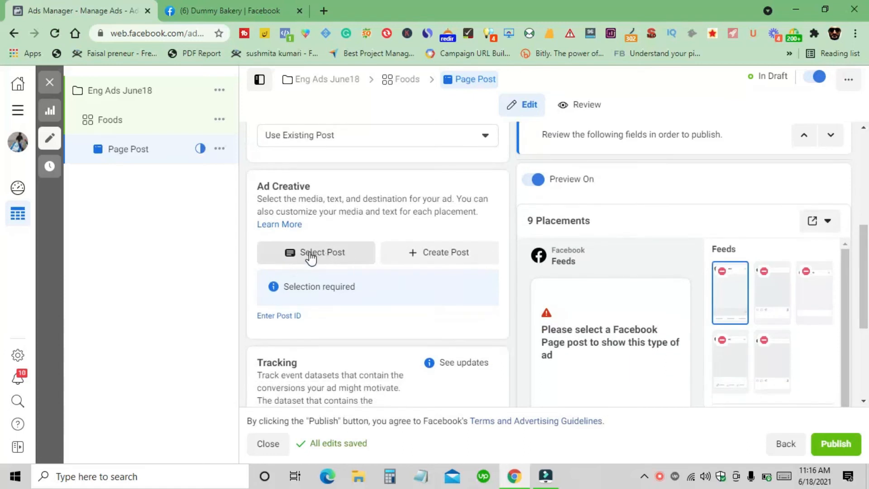
pyautogui.click(222, 10)
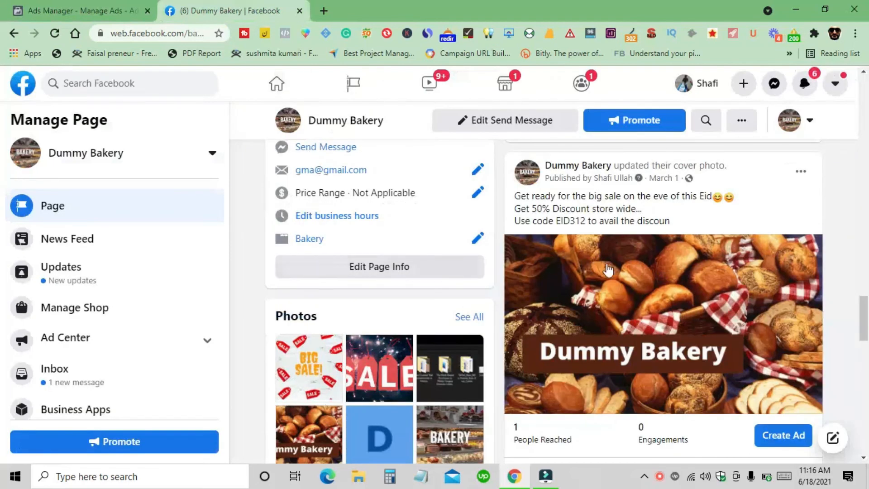
pyautogui.click(72, 7)
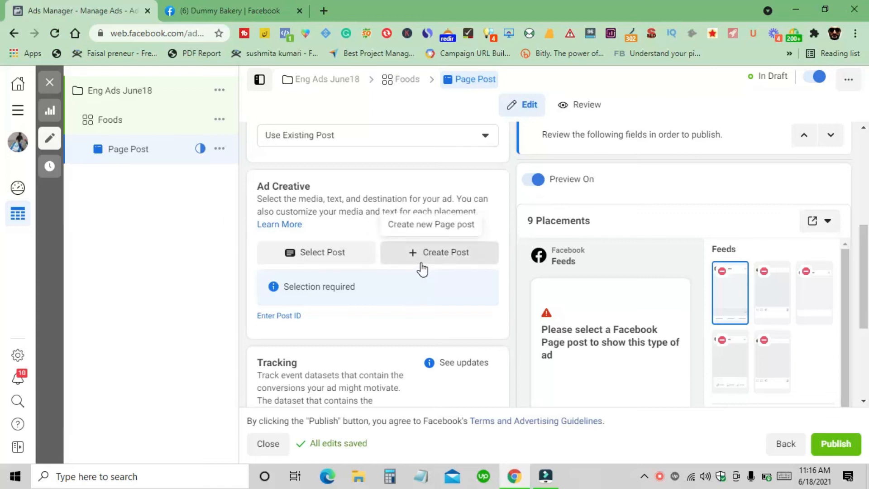
# Select the existing Dummy Bakery cover photo post from Mar 1, 2021, about the Eid sale, as the ad creative.
pyautogui.click(321, 259)
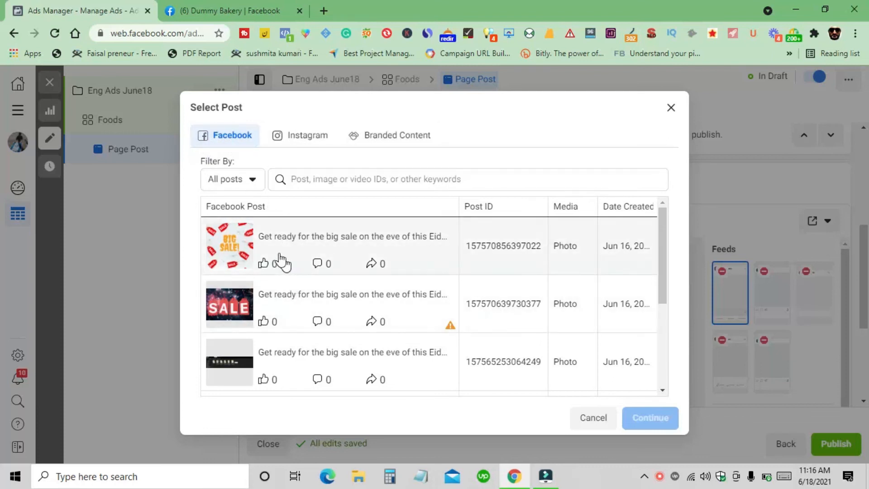
pyautogui.scroll(-1, 285, 286)
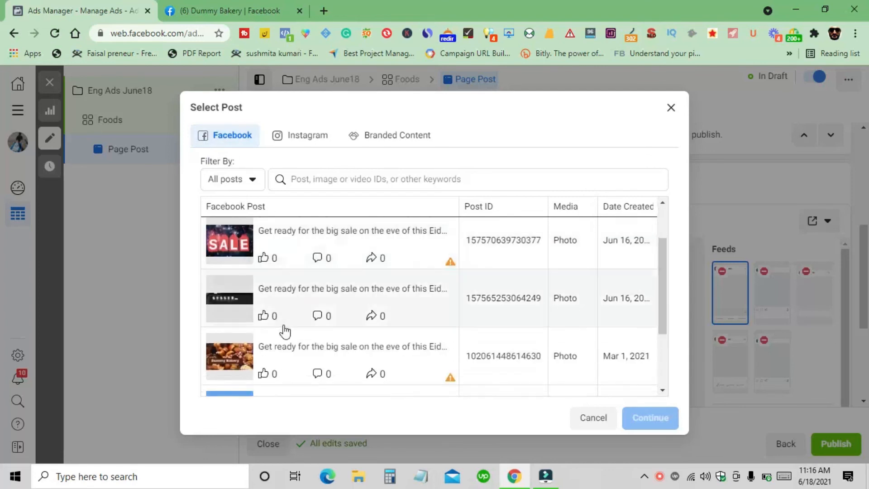
pyautogui.scroll(-2, 286, 329)
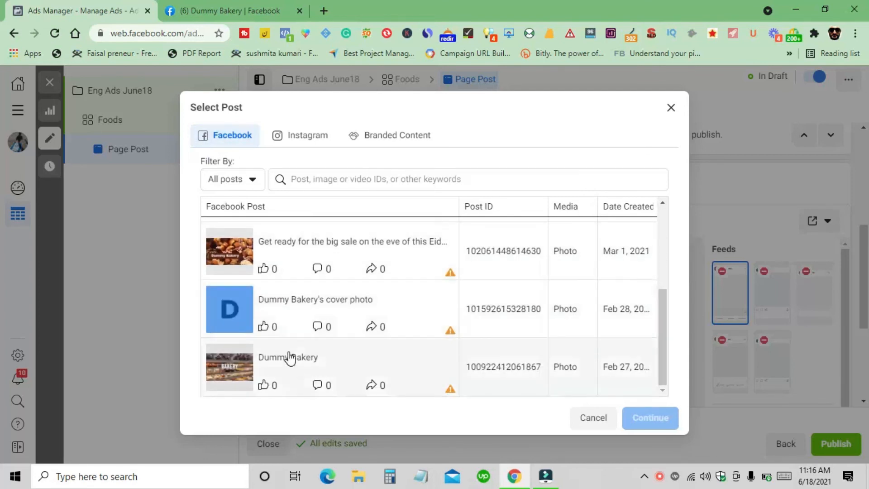
pyautogui.scroll(1, 287, 344)
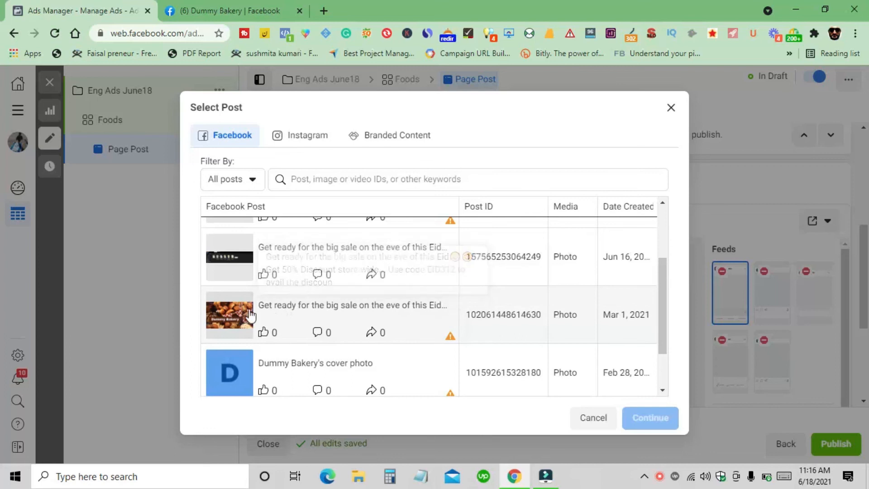
pyautogui.click(317, 308)
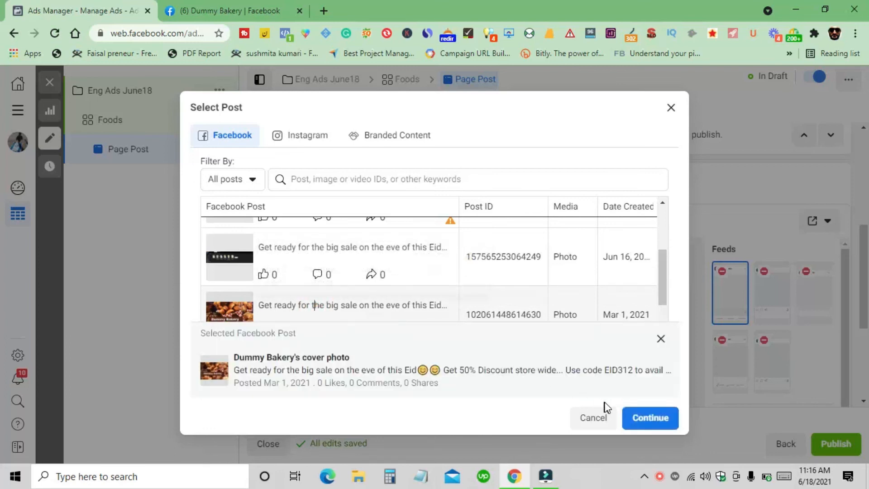
pyautogui.click(652, 419)
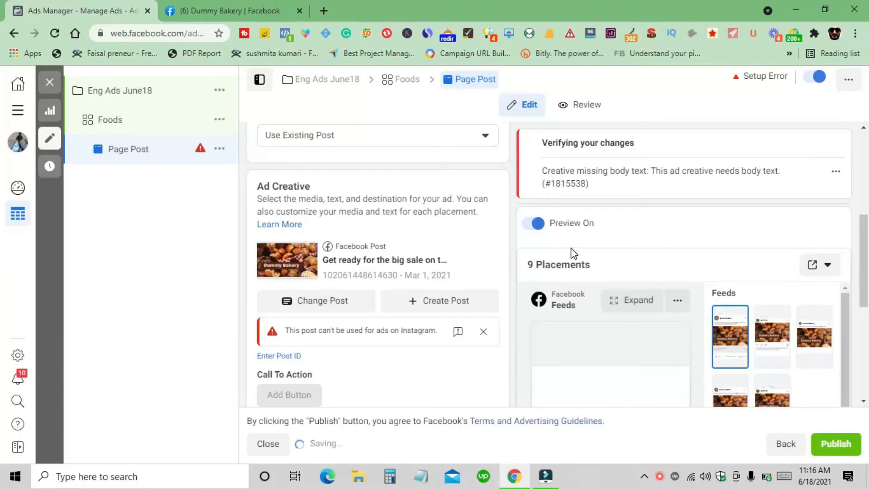
# Expand the full post text in the Facebook Feeds preview and compare it with the original post on the Dummy Bakery page.
pyautogui.scroll(-1, 571, 243)
pyautogui.scroll(-4, 571, 242)
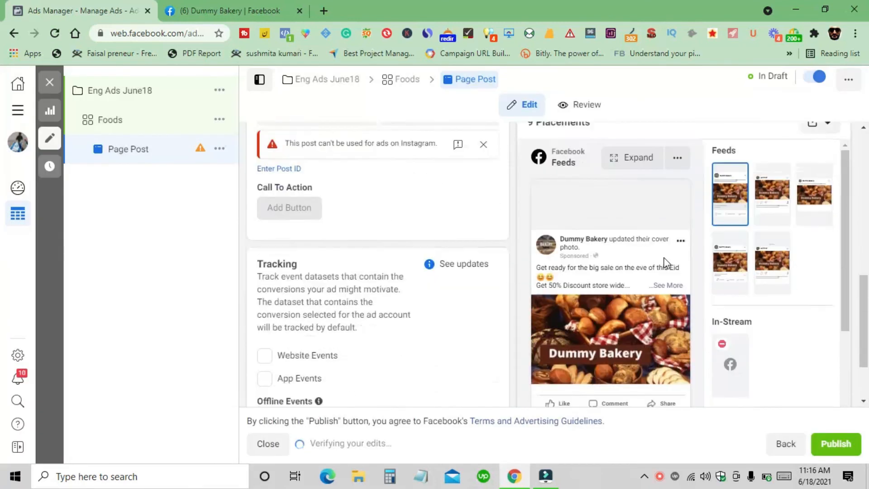
pyautogui.click(663, 215)
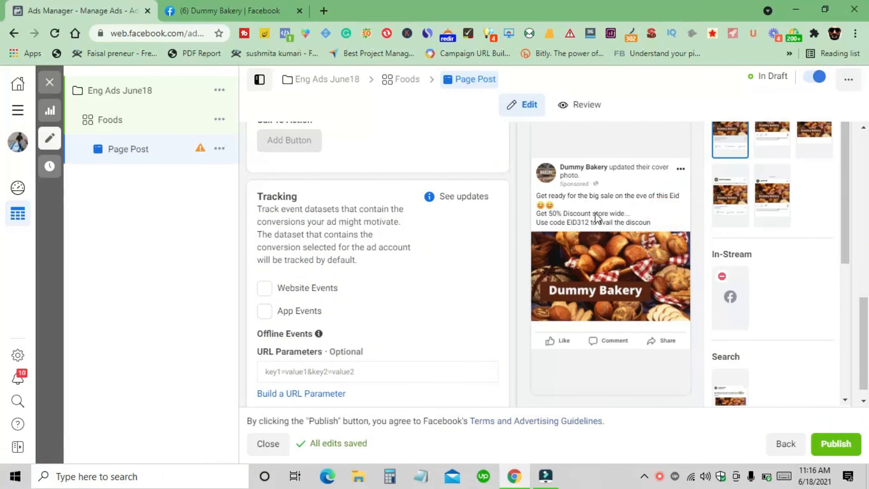
pyautogui.click(213, 3)
pyautogui.scroll(2, 539, 240)
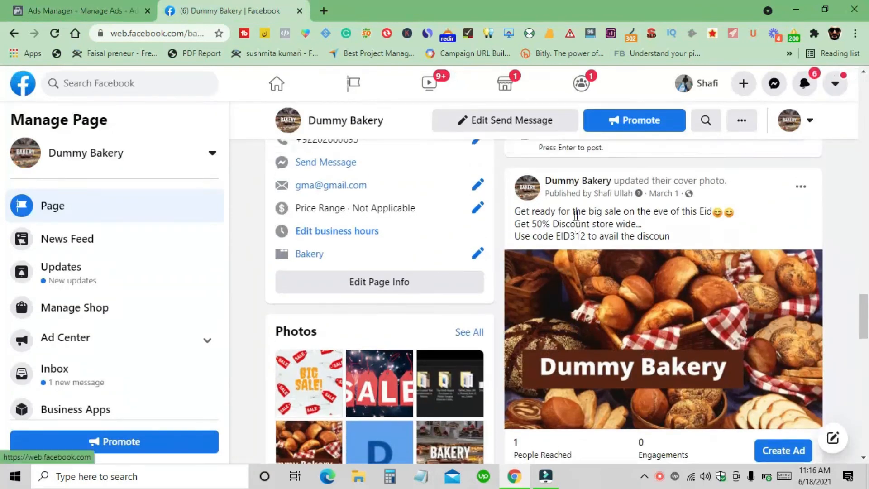
pyautogui.click(50, 11)
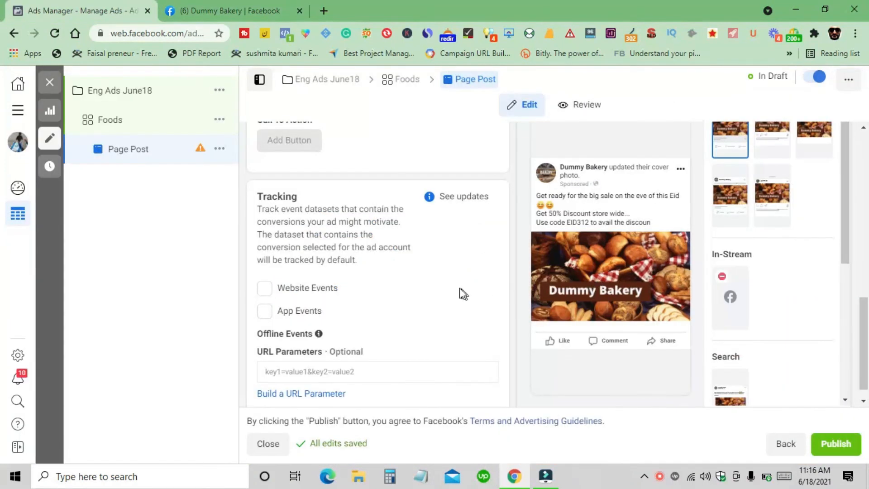
# Dismiss the Instagram warning under the selected post in the Ad Creative section.
pyautogui.scroll(2, 335, 277)
pyautogui.scroll(2, 321, 248)
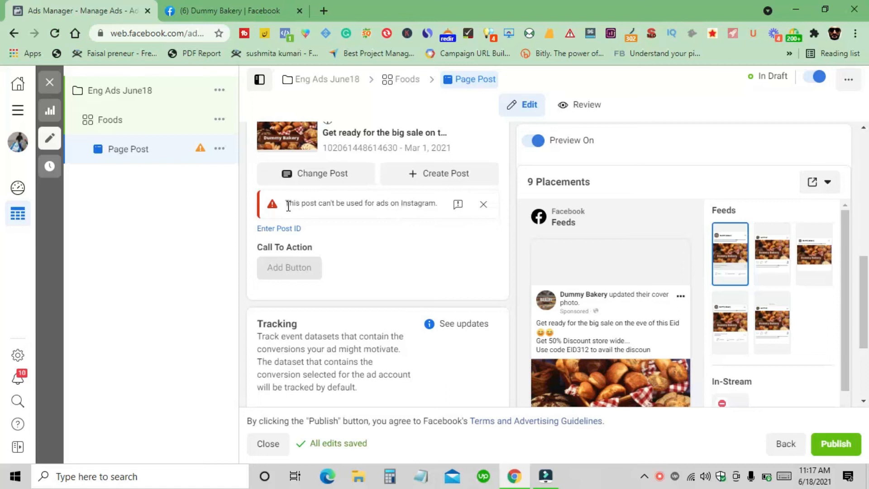
pyautogui.click(483, 205)
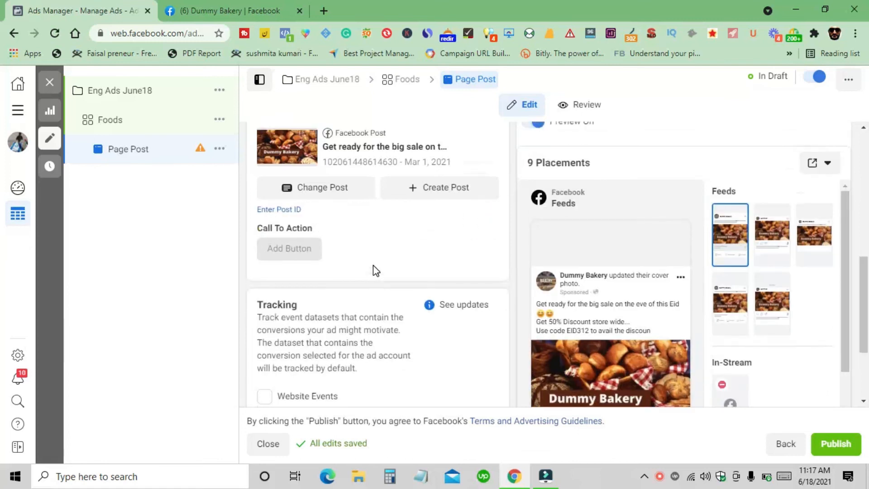
# Check the ad's identity, creative and tracking settings once more, and publish the Page Post ad.
pyautogui.scroll(3, 374, 270)
pyautogui.scroll(5, 324, 242)
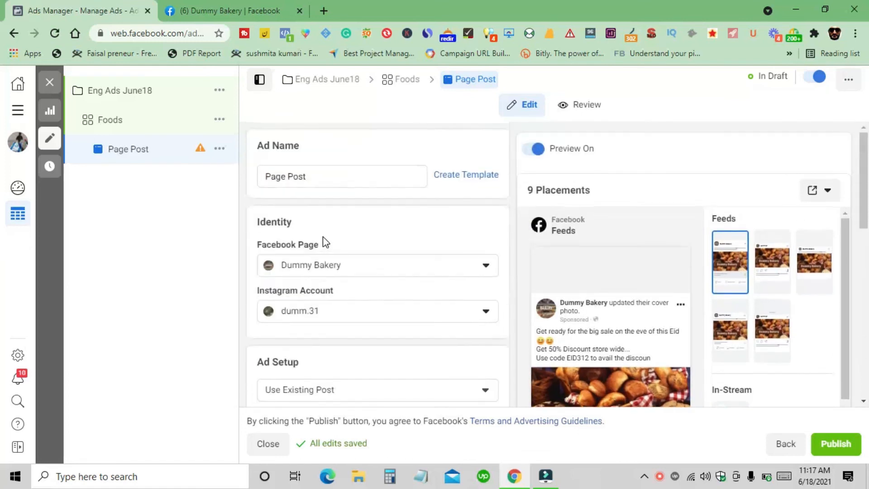
pyautogui.scroll(-5, 326, 277)
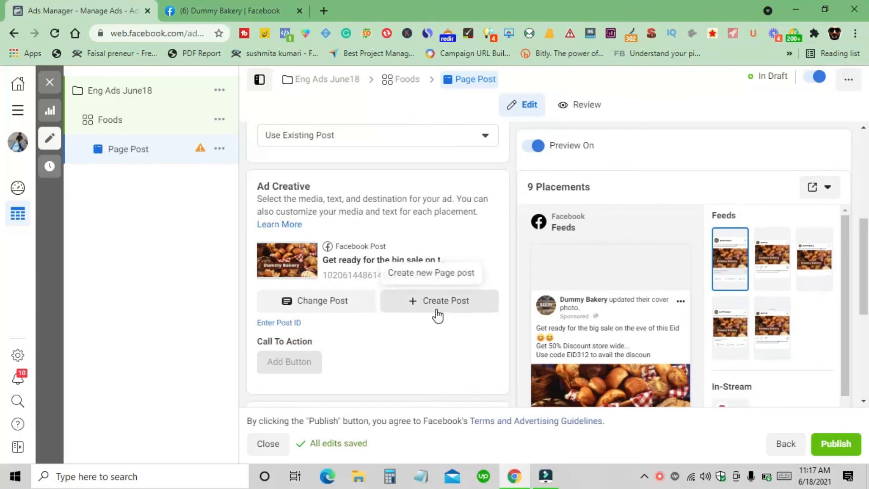
pyautogui.scroll(-5, 437, 316)
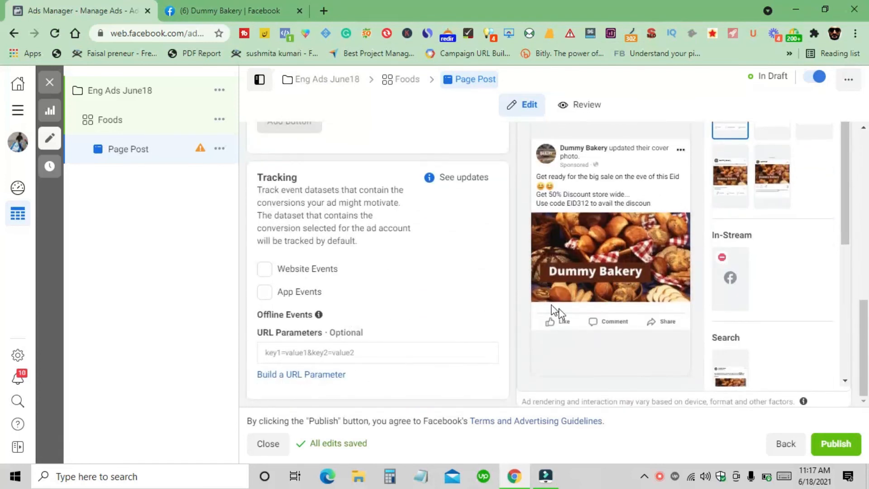
pyautogui.click(835, 445)
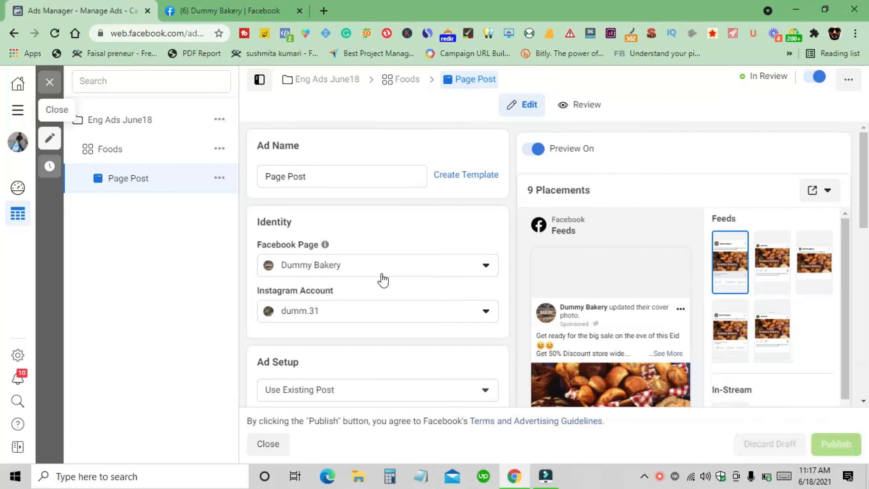
# Close the ad editor and check the delivery status of the Eng Ads June18 campaign in the campaign list.
pyautogui.click(50, 85)
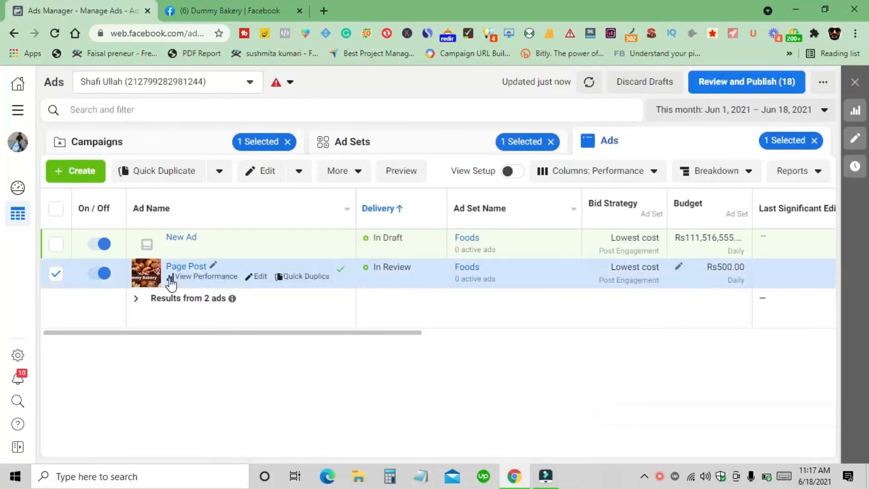
pyautogui.click(394, 147)
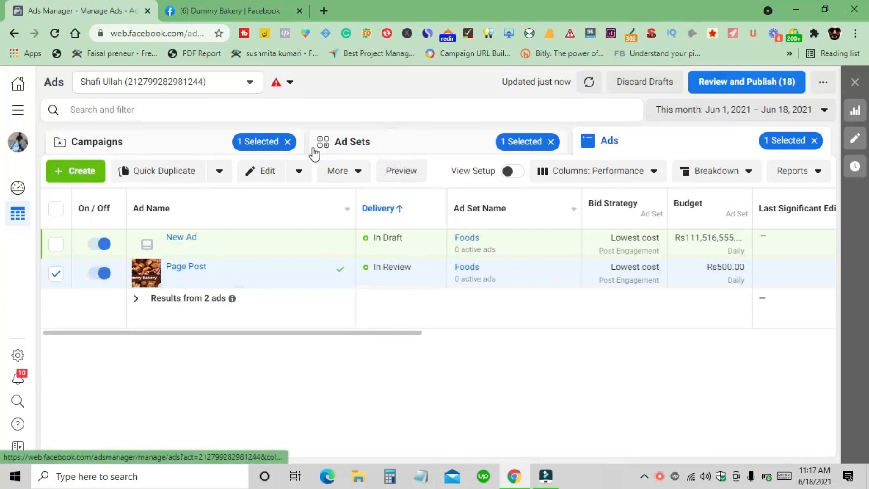
pyautogui.click(198, 146)
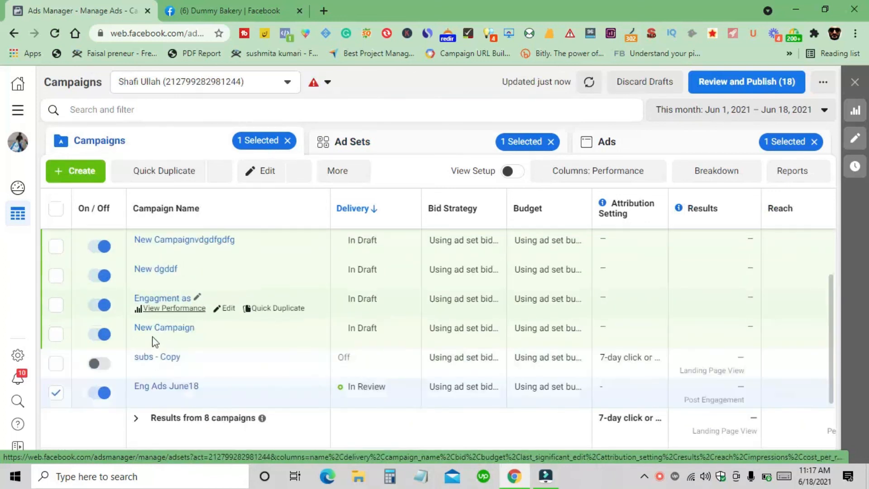
pyautogui.scroll(-2, 284, 355)
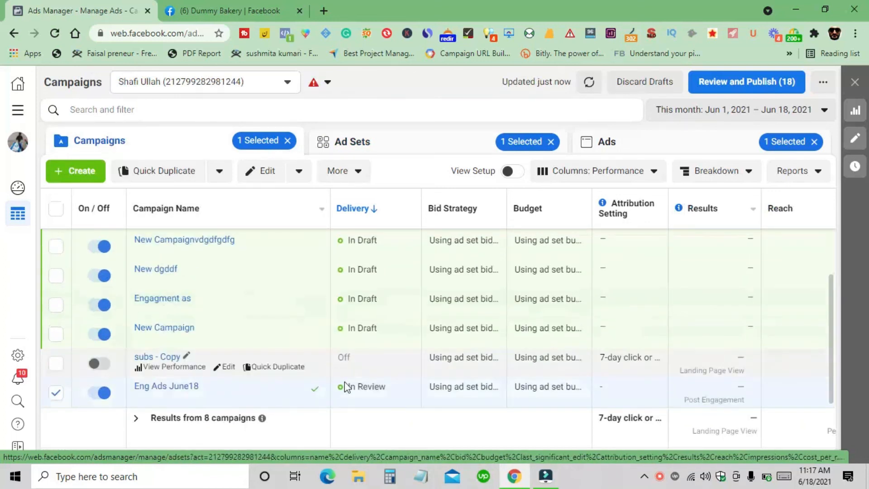